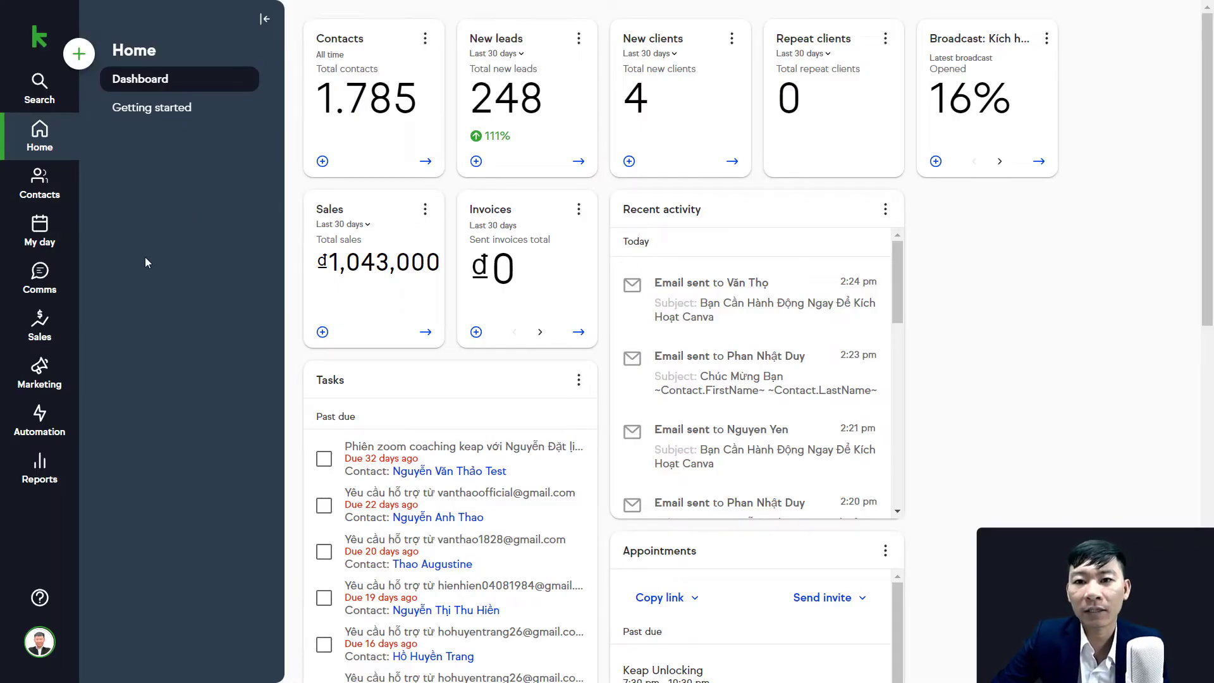
Open the contact tags list and view which easy automations use the canva_kich hoat tai khoan 02 tag.
{"action": "left_click", "coordinate": [48, 193]}
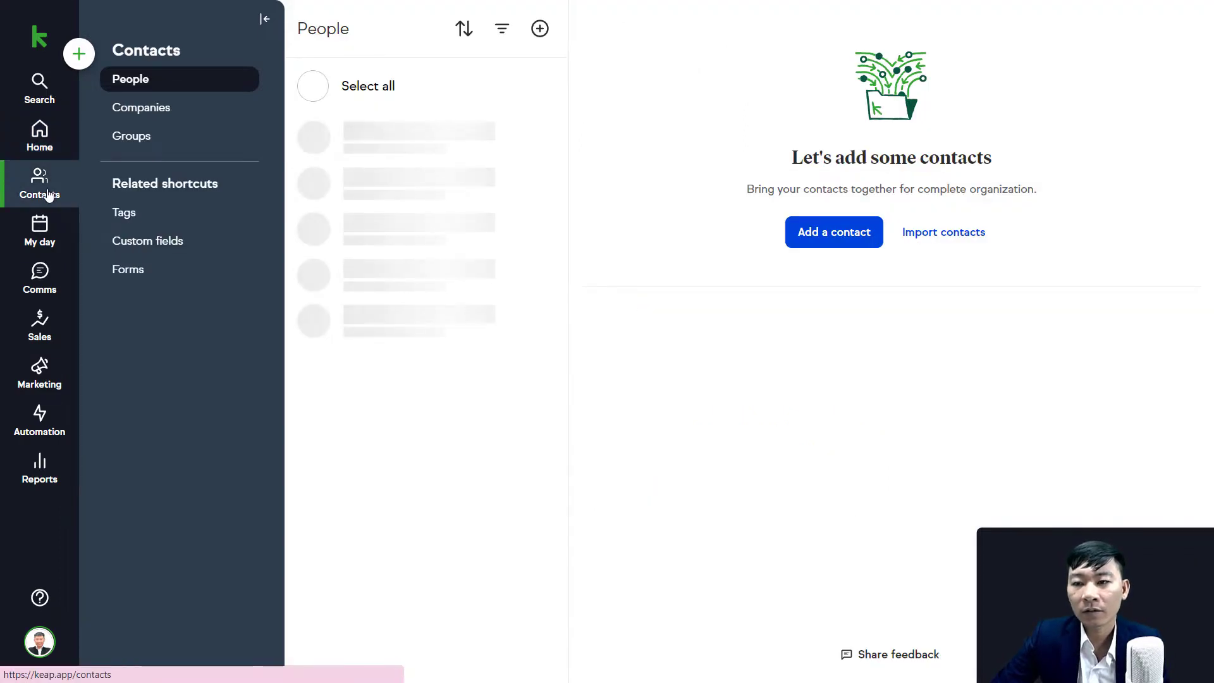
{"action": "left_click", "coordinate": [140, 218]}
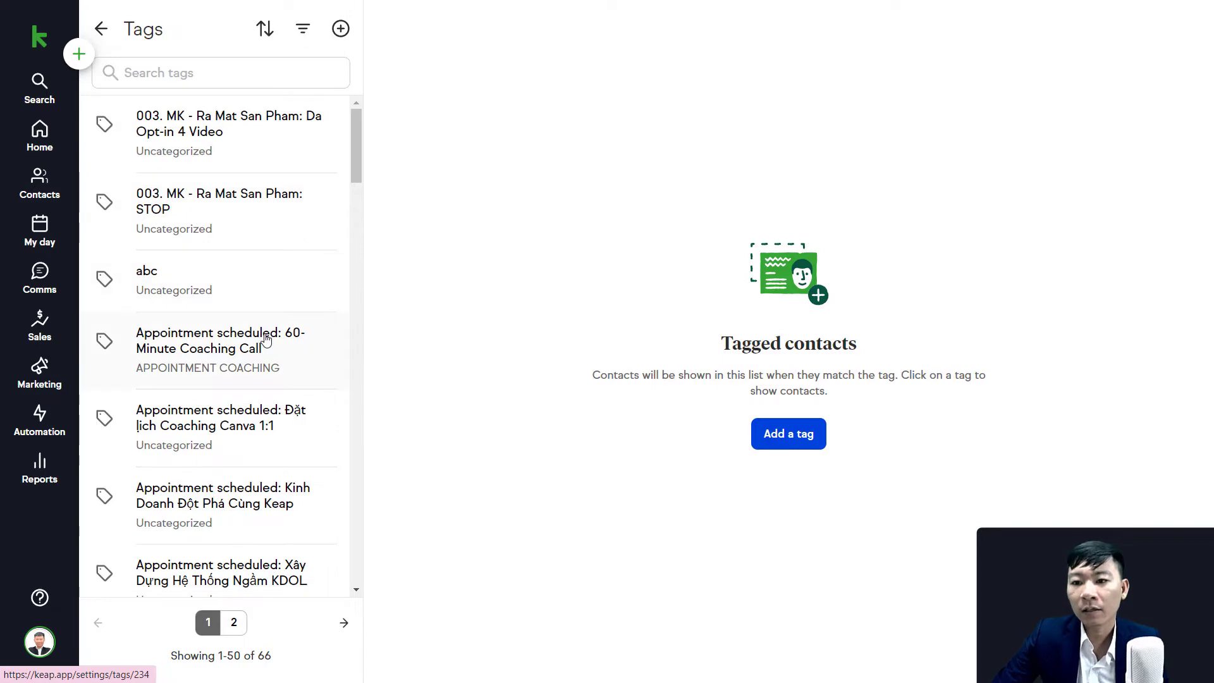
{"action": "scroll", "coordinate": [266, 340], "scroll_direction": "down", "scroll_amount": 1}
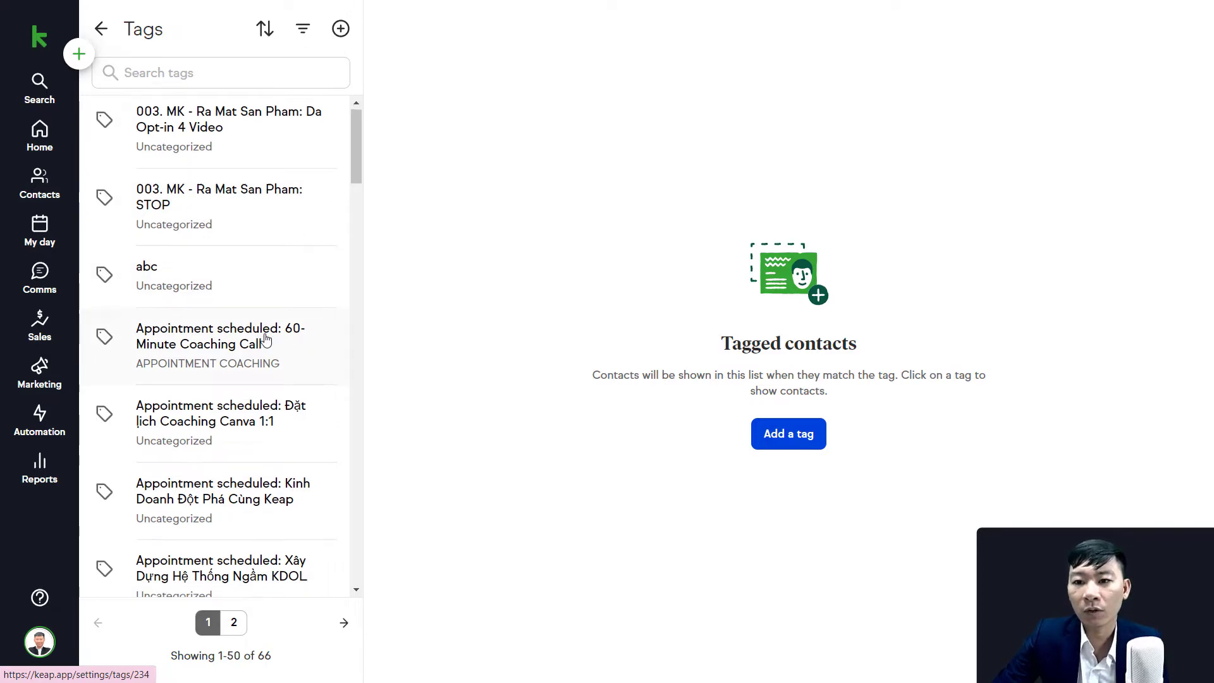
{"action": "scroll", "coordinate": [266, 340], "scroll_direction": "down", "scroll_amount": 9}
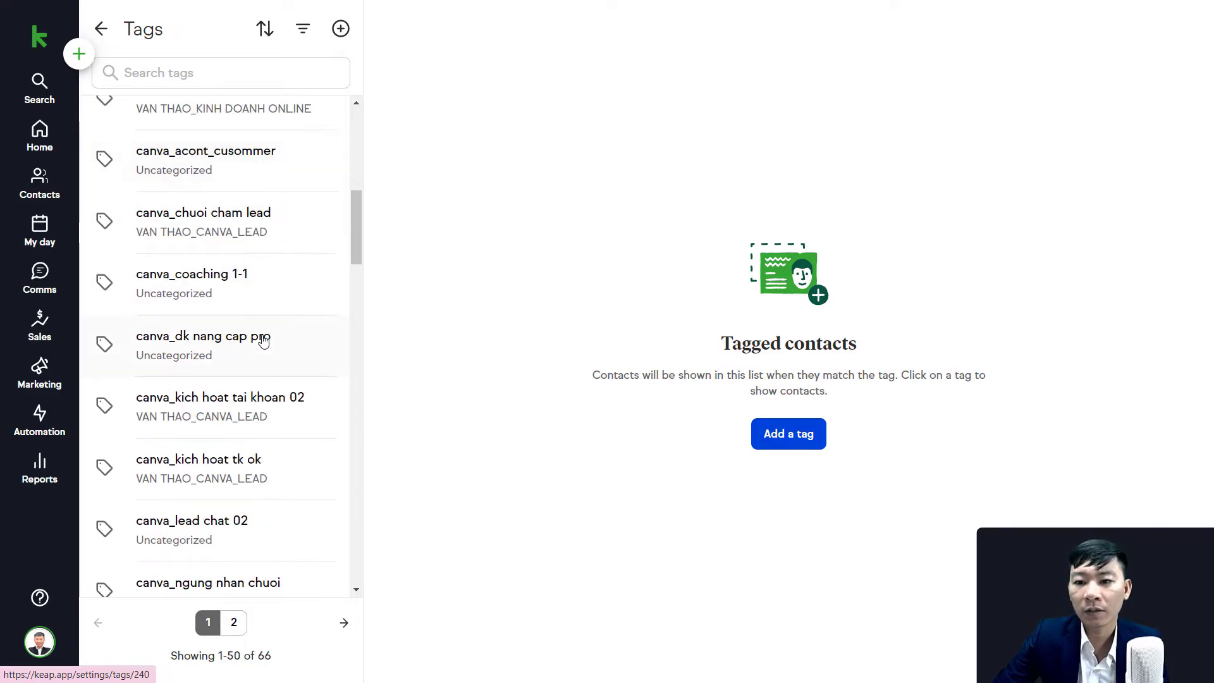
{"action": "scroll", "coordinate": [264, 340], "scroll_direction": "down", "scroll_amount": 3}
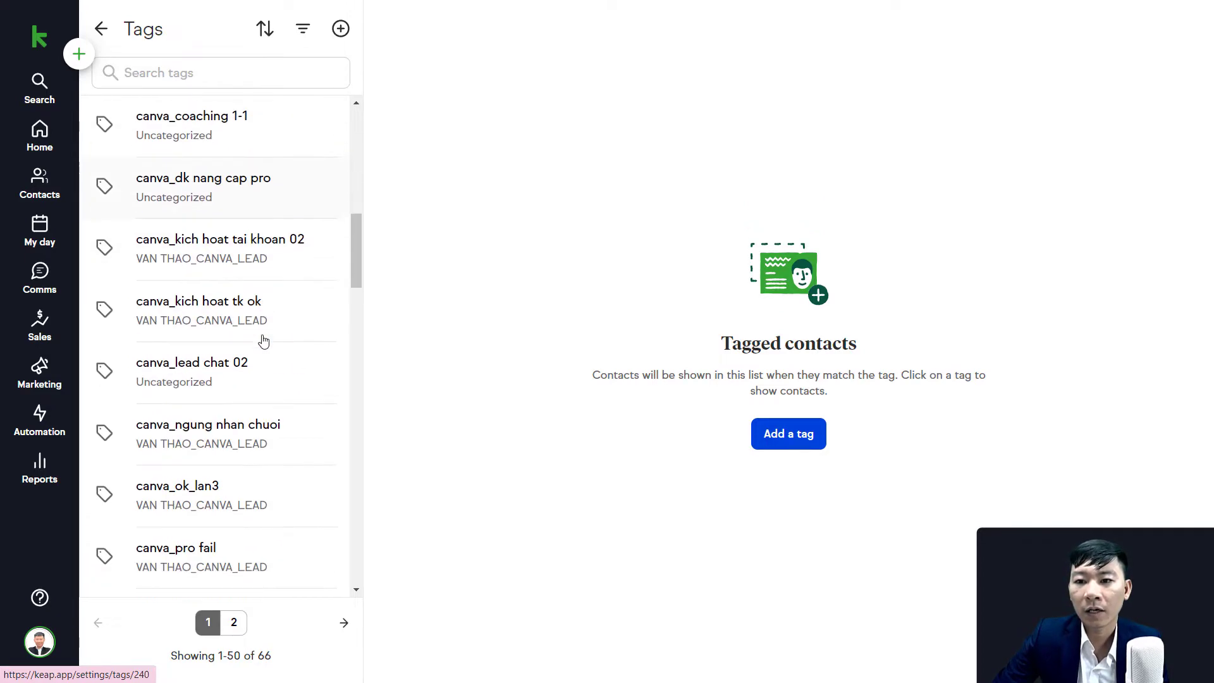
{"action": "left_click", "coordinate": [199, 247]}
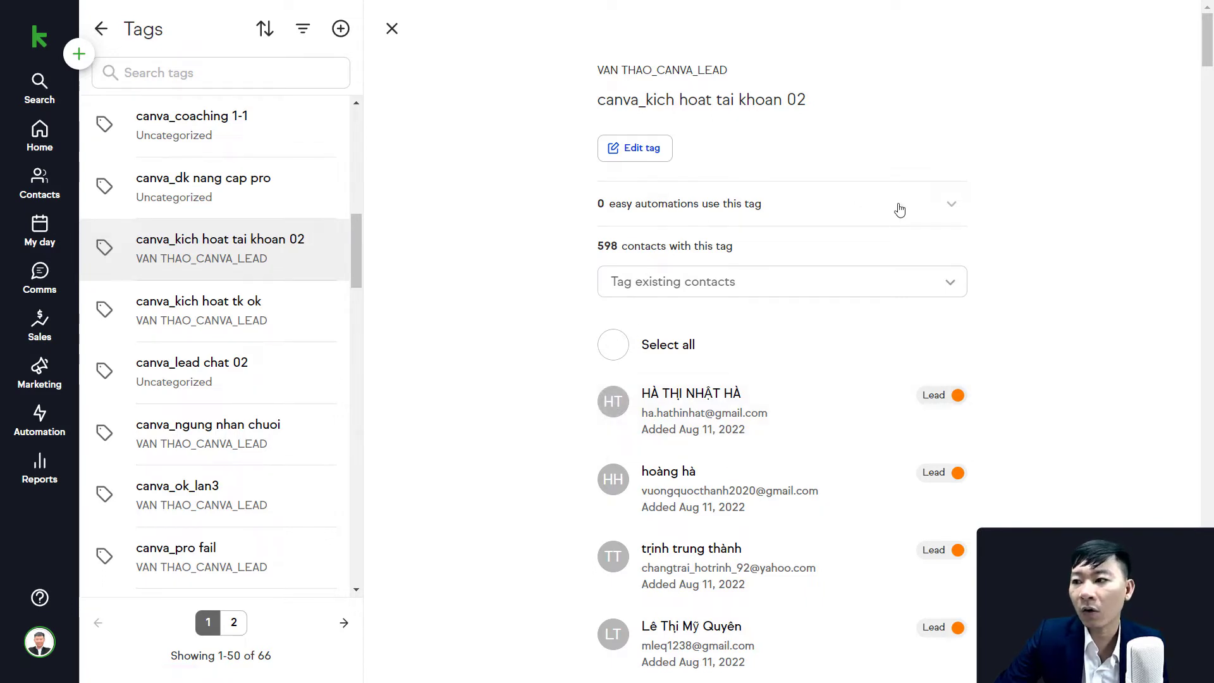
{"action": "left_click", "coordinate": [952, 208]}
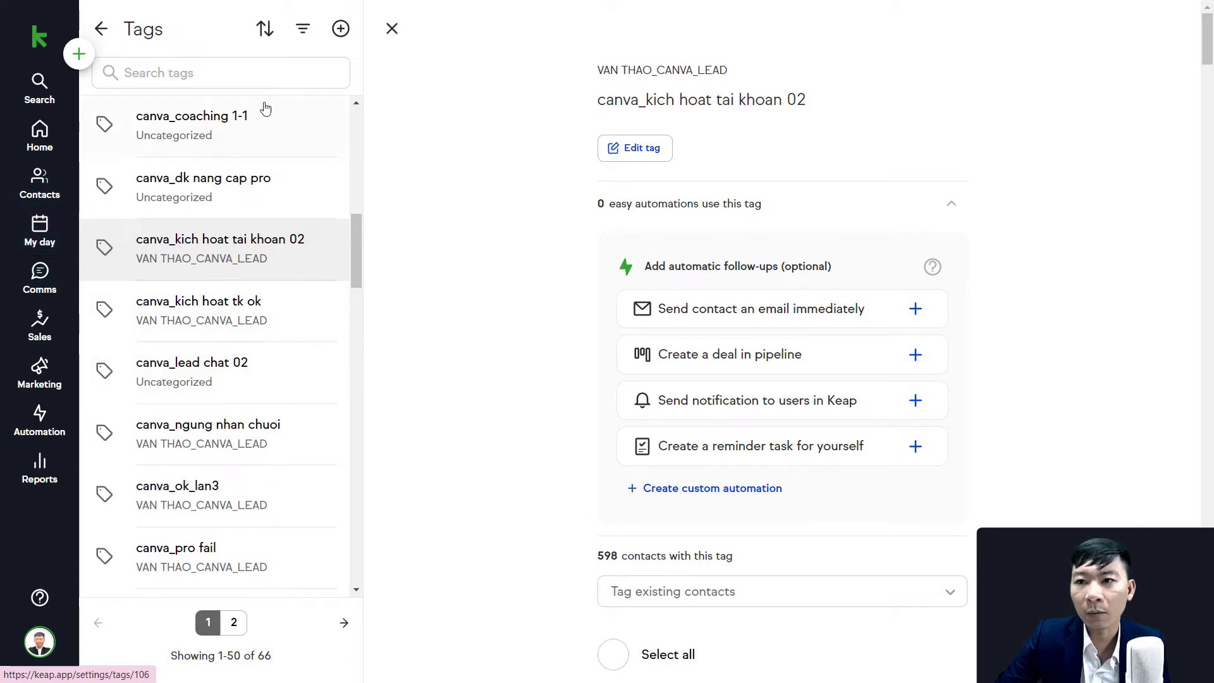
Create a tag named "new update" in the KEAP_LEADS category.
{"action": "left_click", "coordinate": [340, 28]}
{"action": "left_click", "coordinate": [519, 108]}
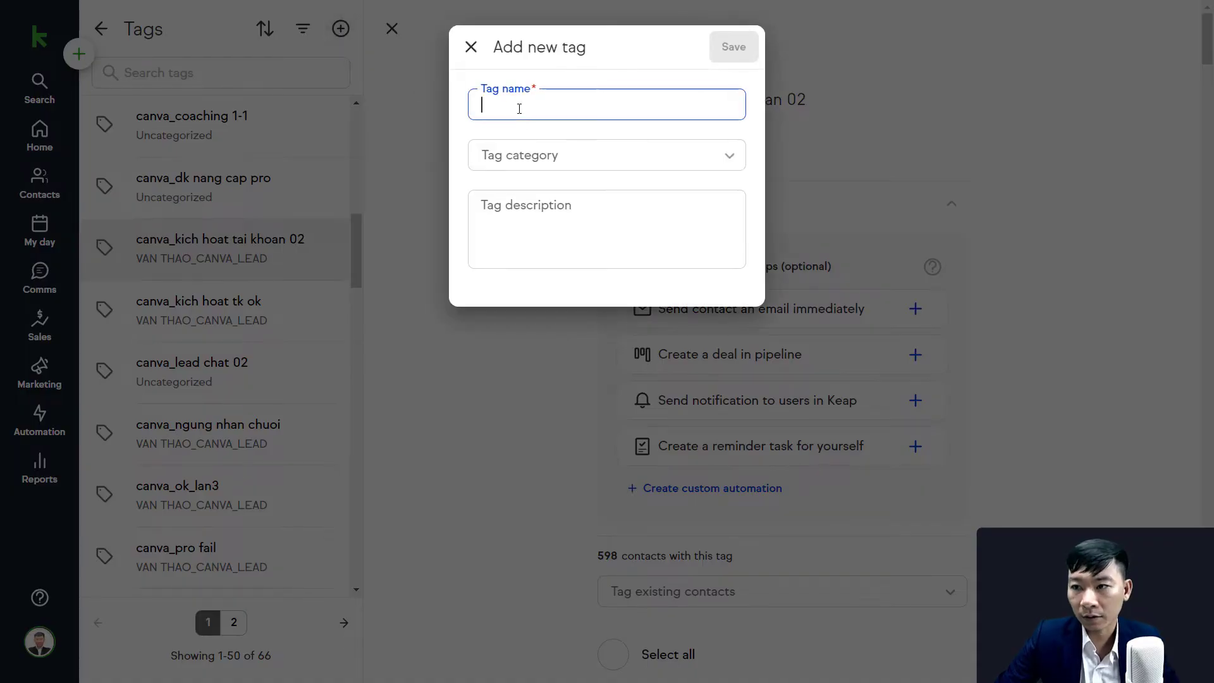
{"action": "type", "text": "ne"}
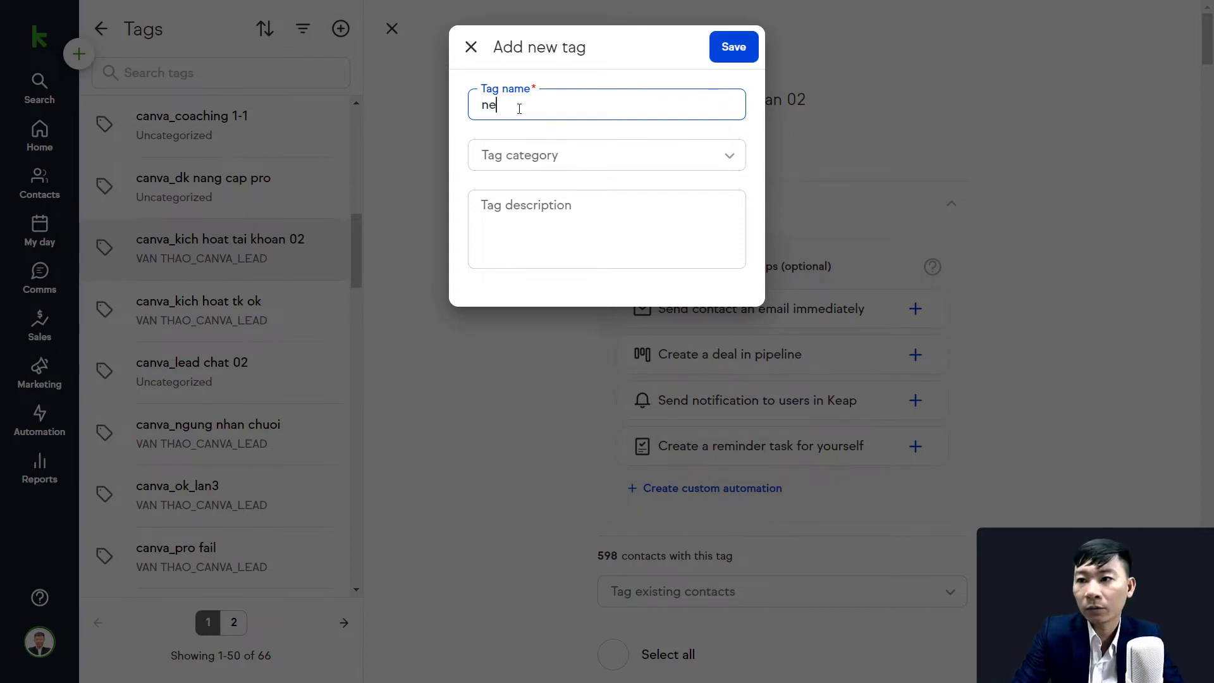
{"action": "type", "text": "w upda"}
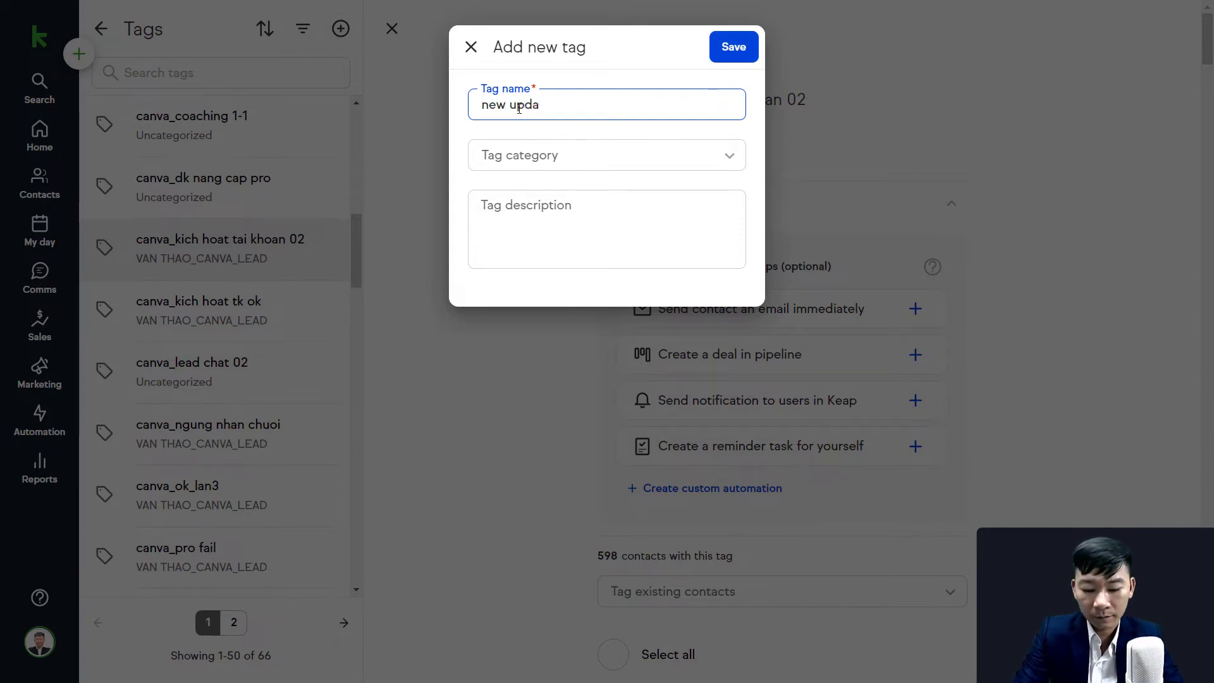
{"action": "type", "text": "te"}
{"action": "left_click", "coordinate": [547, 147]}
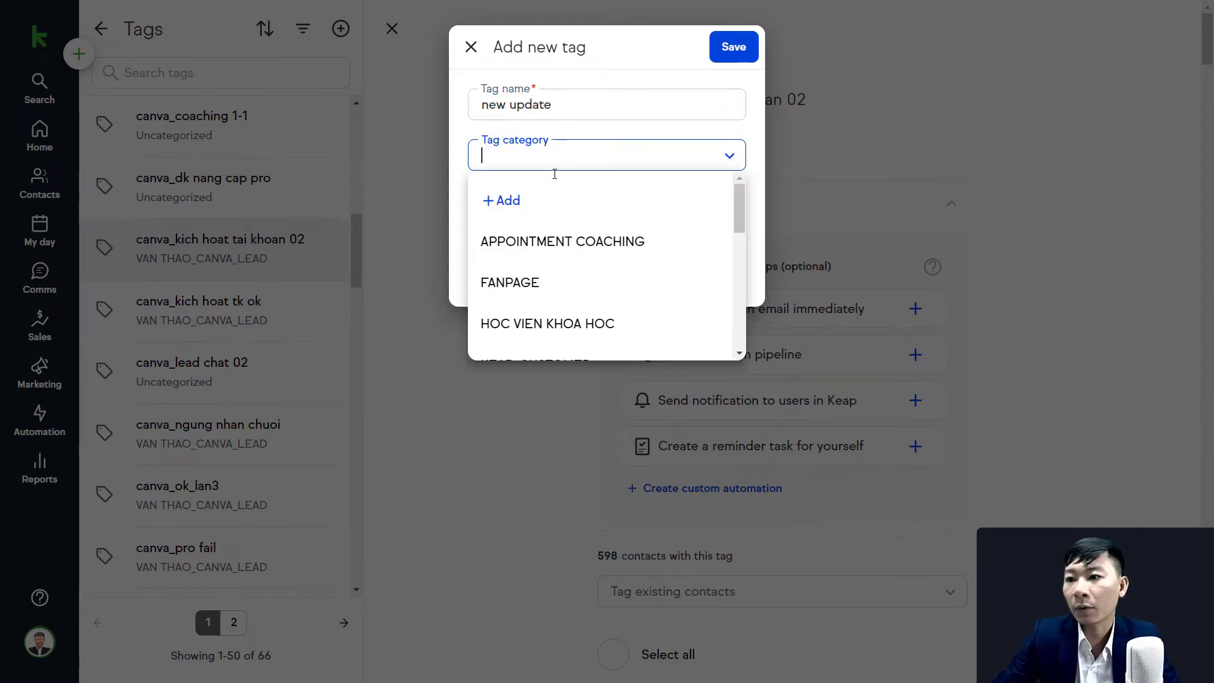
{"action": "scroll", "coordinate": [559, 269], "scroll_direction": "down", "scroll_amount": 3}
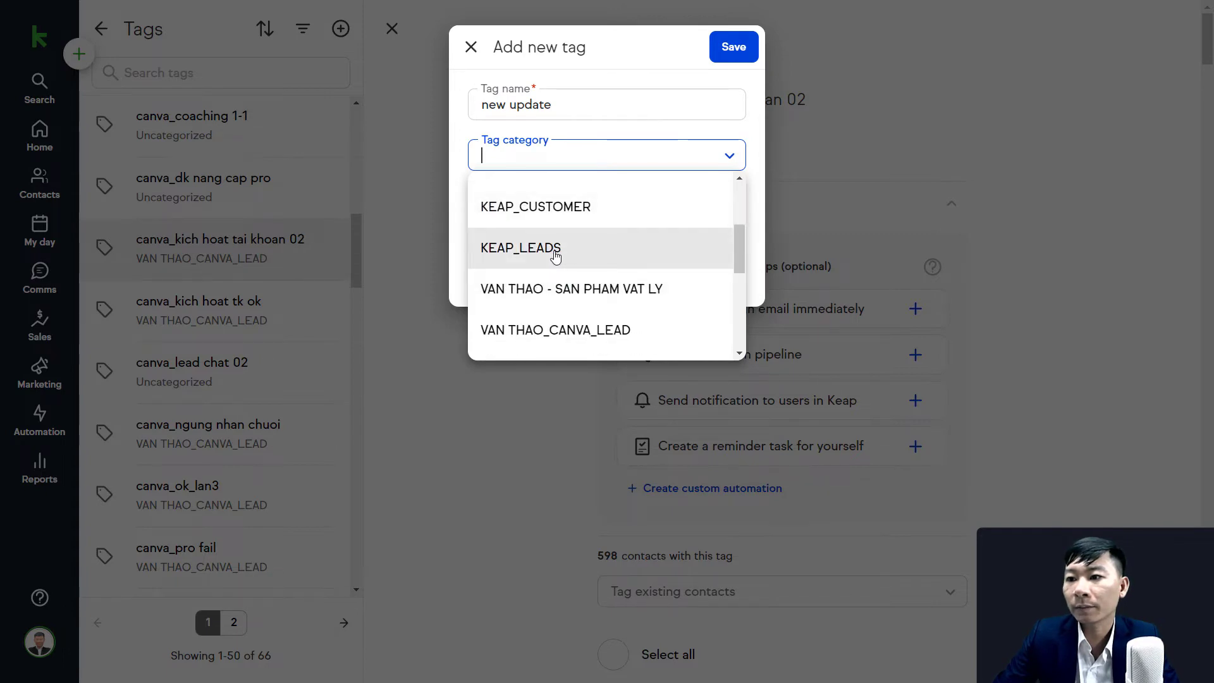
{"action": "left_click", "coordinate": [555, 254]}
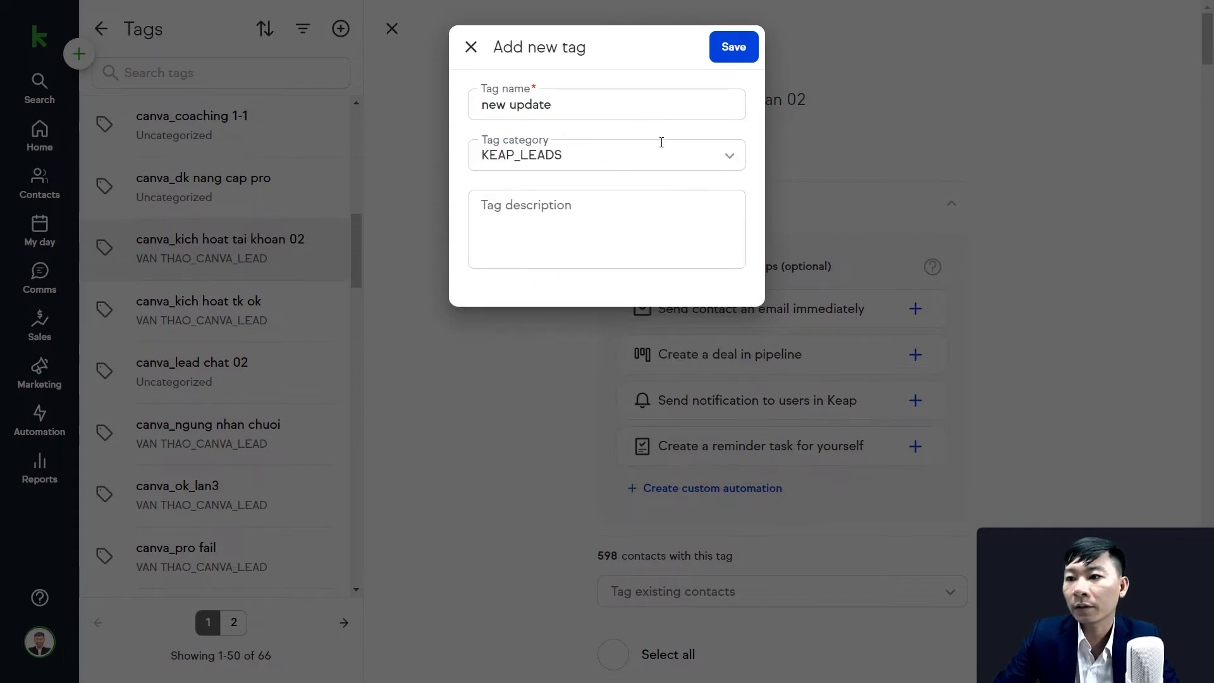
{"action": "left_click", "coordinate": [734, 47]}
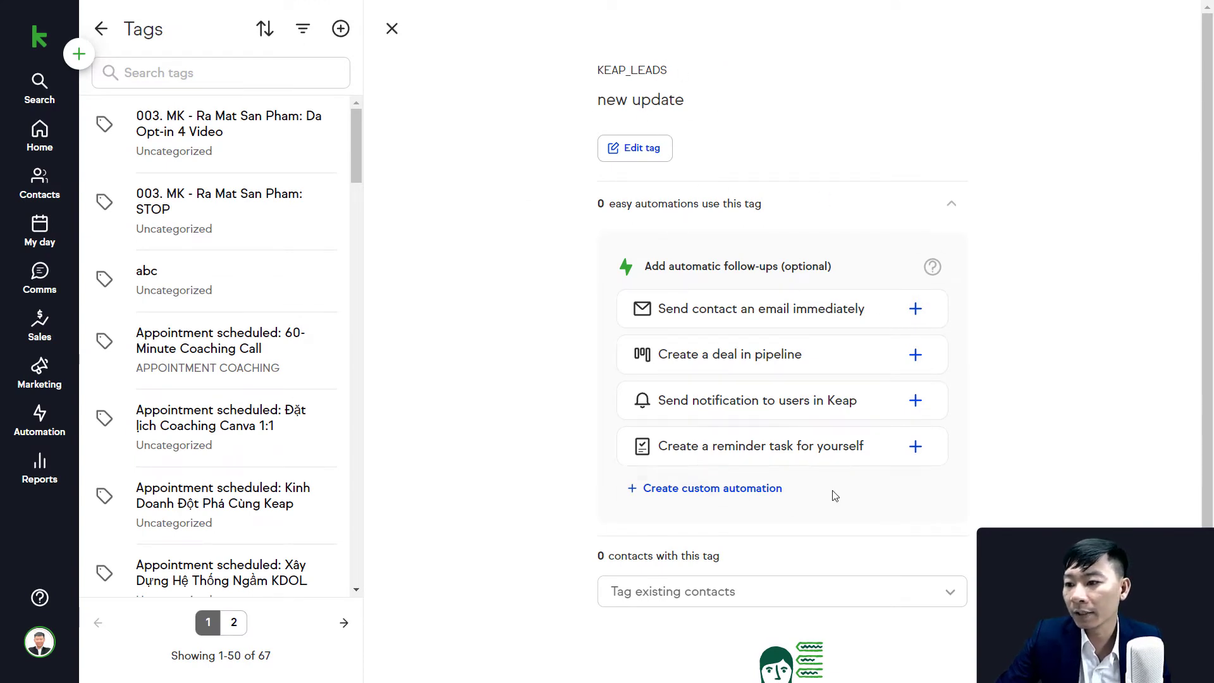
Add a follow-up to the new update tag that immediately sends the contact the default Email follow up message, and publish it.
{"action": "scroll", "coordinate": [834, 489], "scroll_direction": "down", "scroll_amount": 2}
{"action": "scroll", "coordinate": [840, 455], "scroll_direction": "up", "scroll_amount": 2}
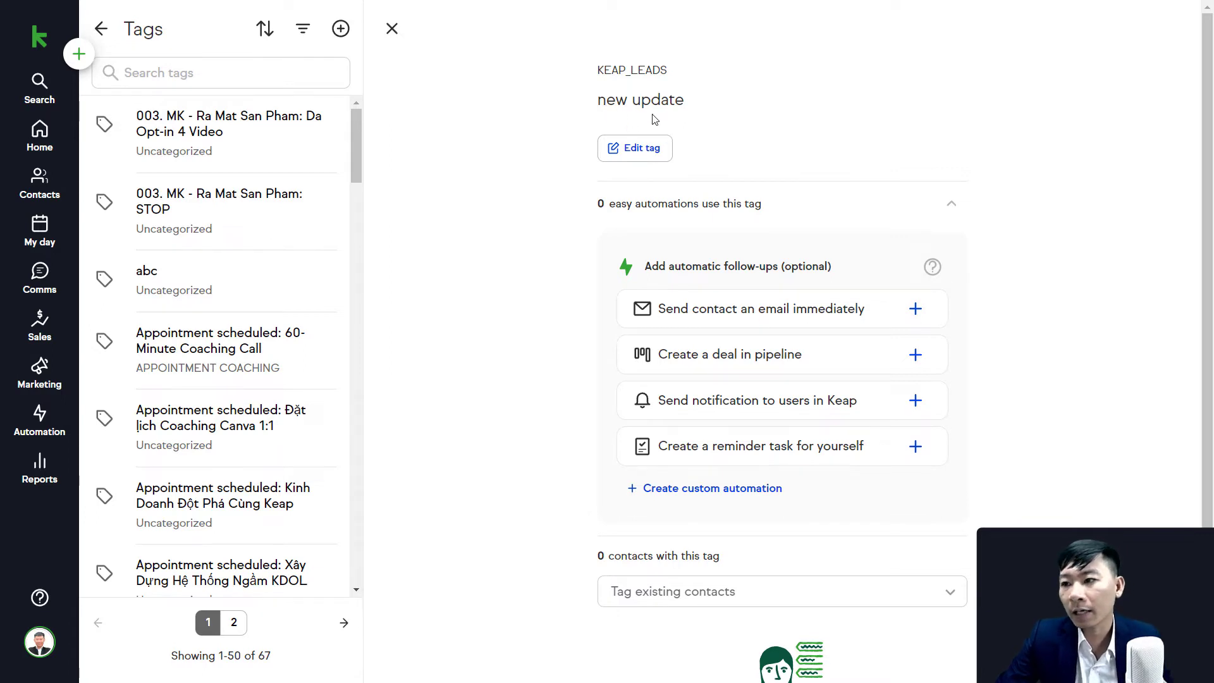
{"action": "left_click", "coordinate": [915, 310]}
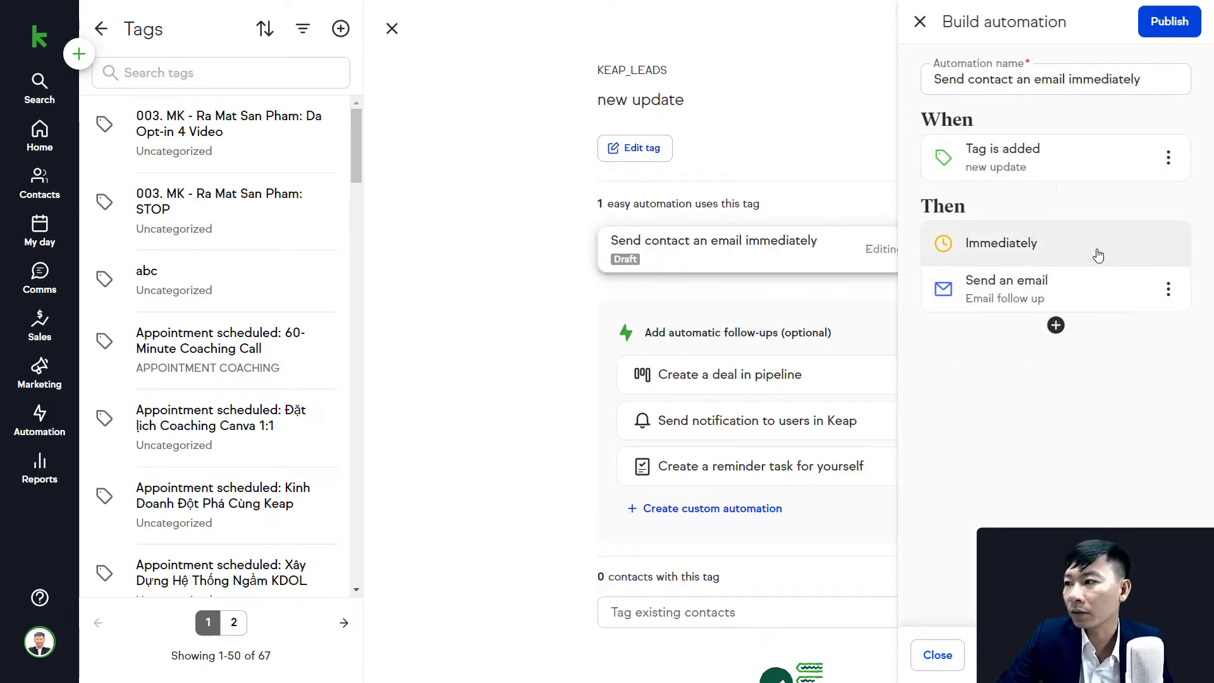
{"action": "left_click", "coordinate": [1073, 282]}
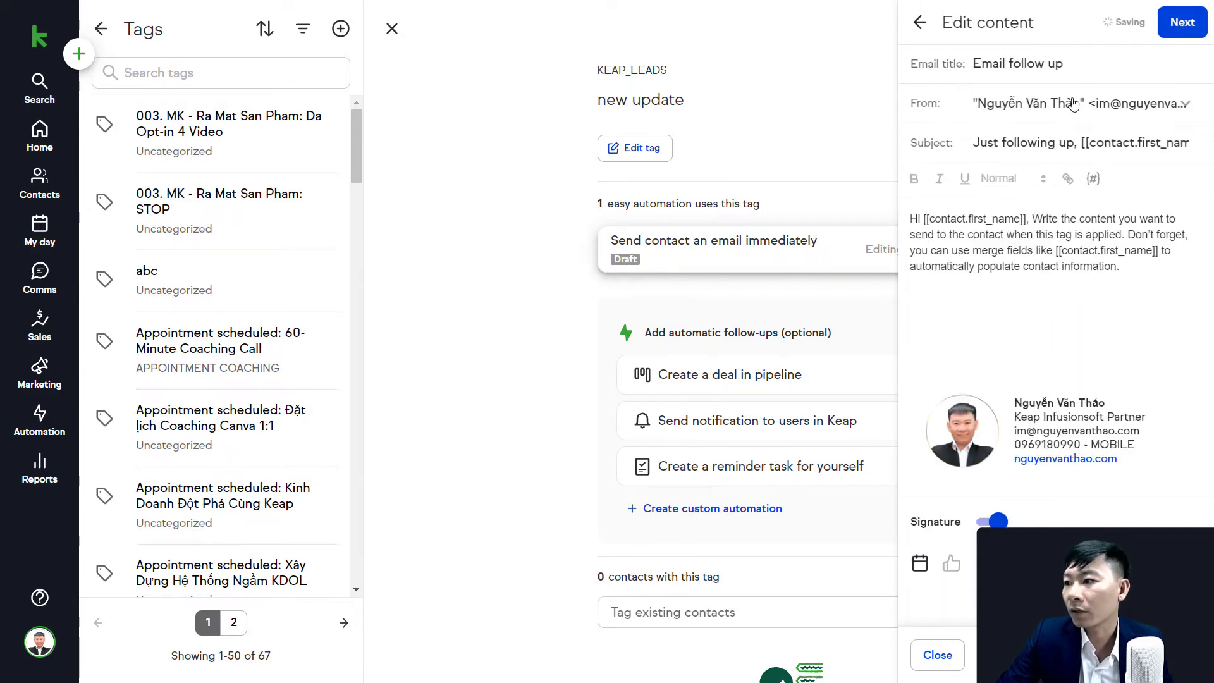
{"action": "left_click", "coordinate": [1188, 23]}
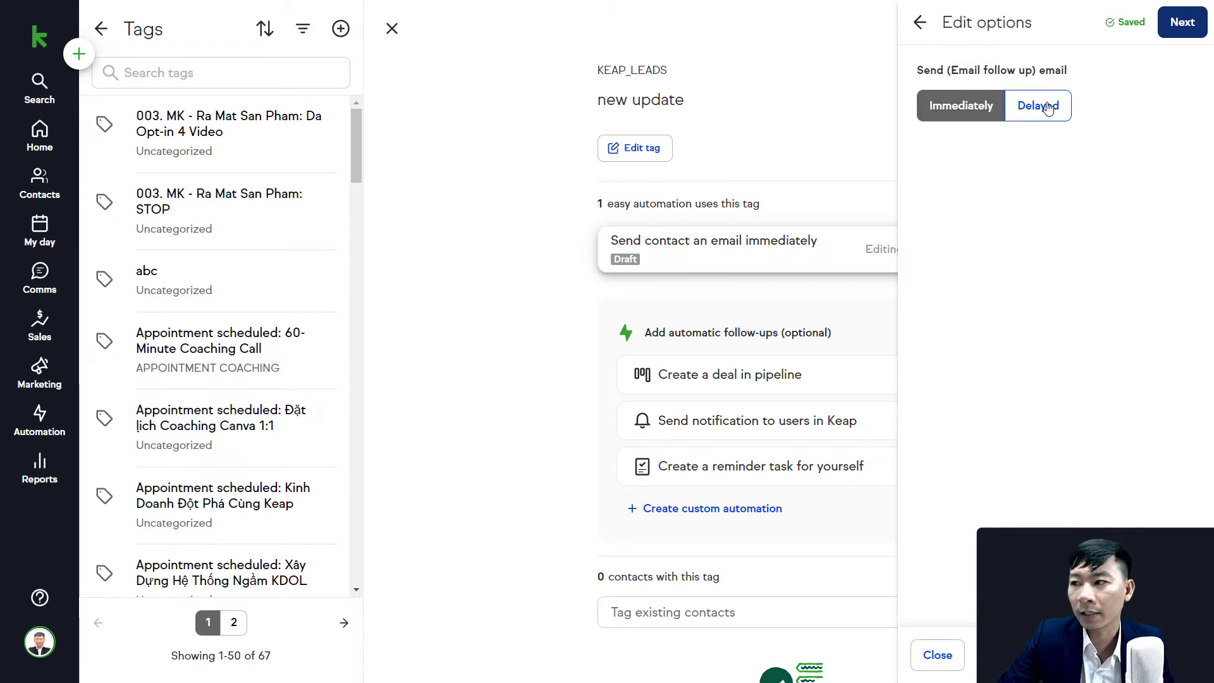
{"action": "left_click", "coordinate": [1179, 31]}
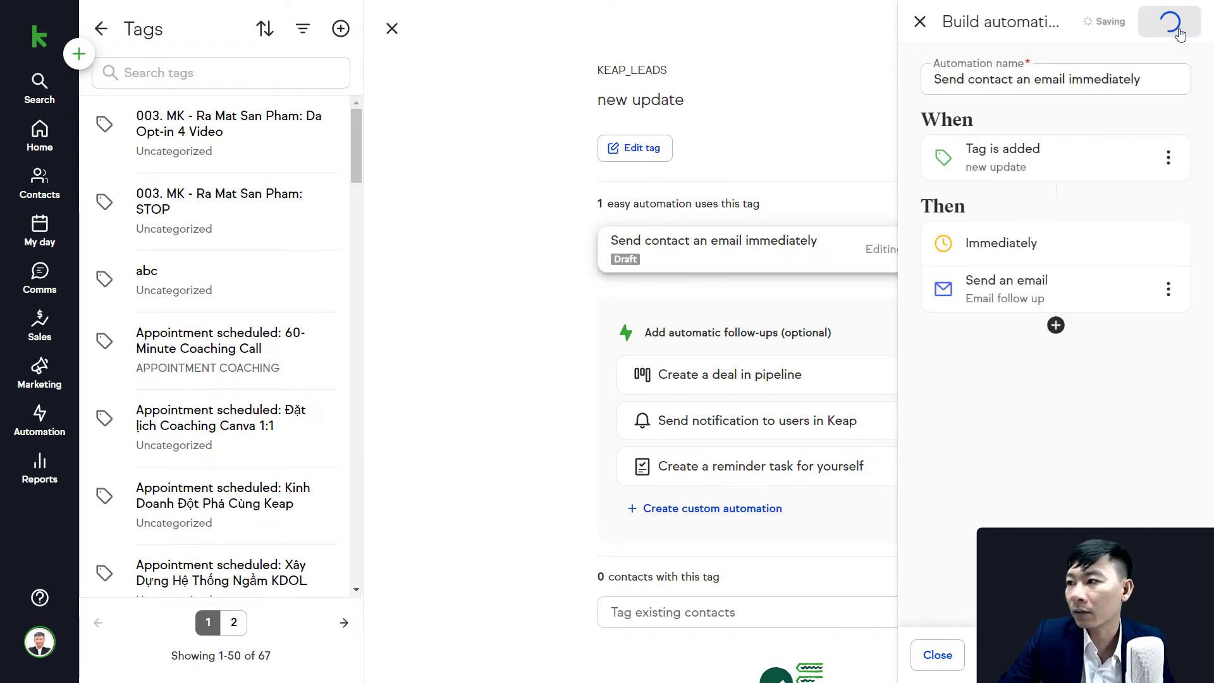
{"action": "left_click", "coordinate": [1179, 30]}
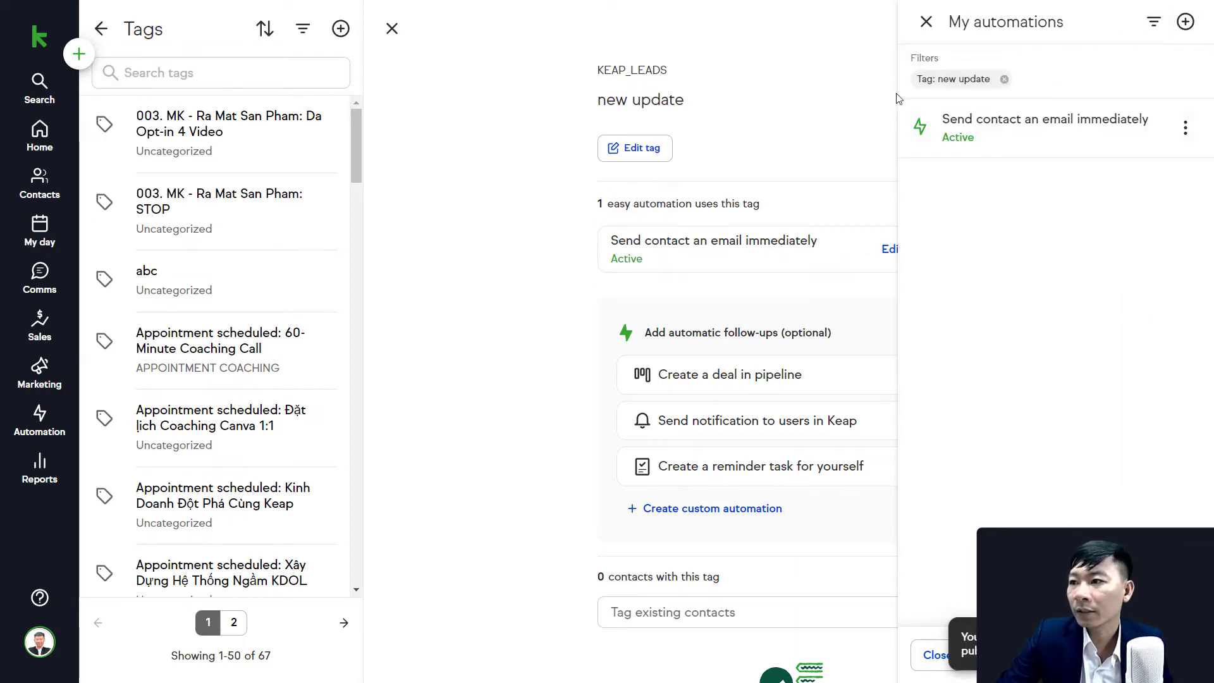
{"action": "left_click", "coordinate": [926, 22]}
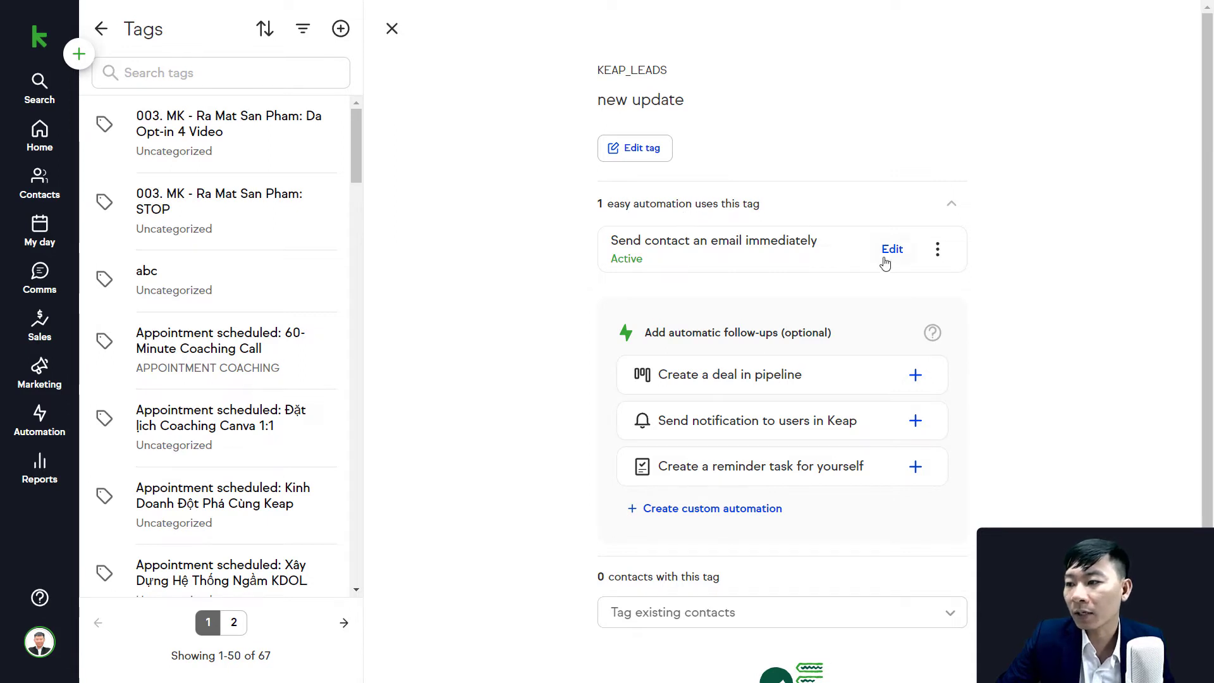
Edit the published email automation and add a Create a deal action in the Keap Unlocking pipeline at stage 1 Đăng Ký.
{"action": "left_click", "coordinate": [938, 249]}
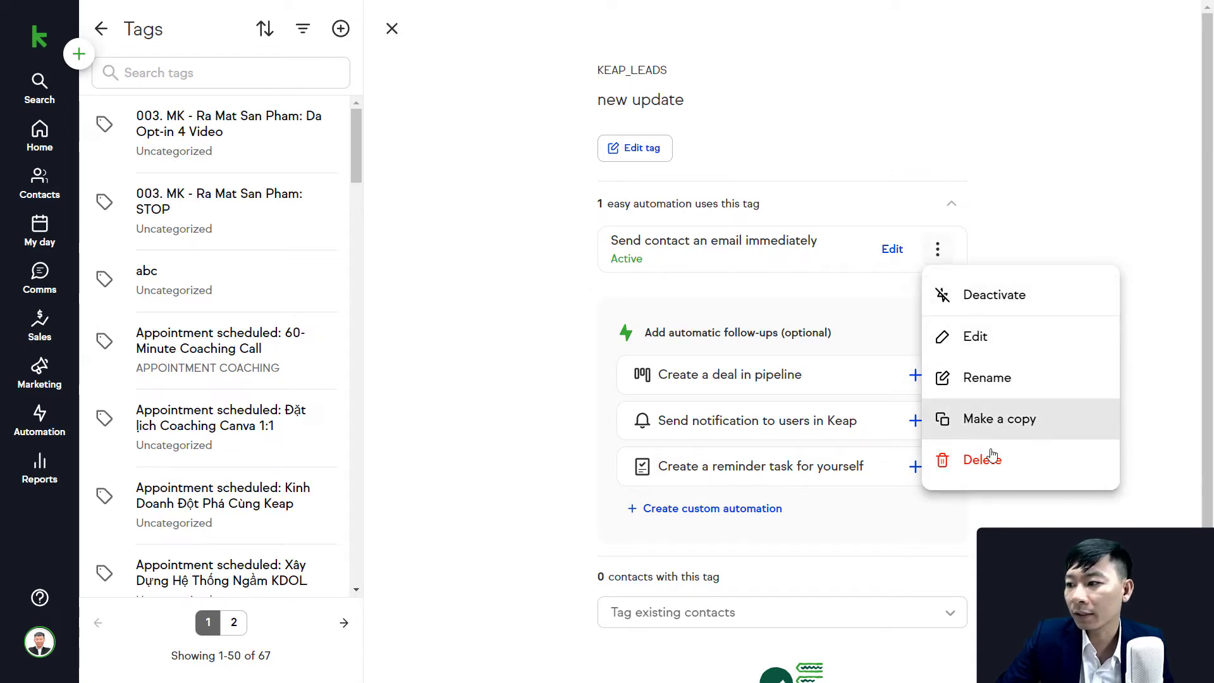
{"action": "left_click", "coordinate": [526, 328]}
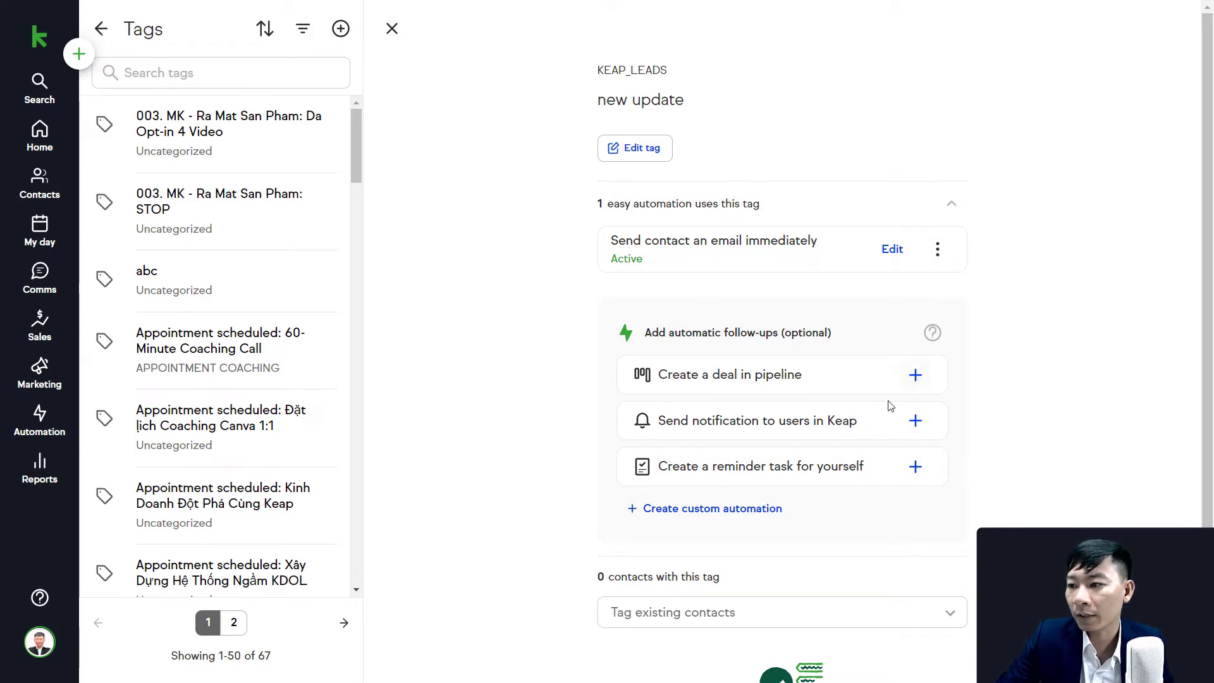
{"action": "left_click", "coordinate": [892, 250]}
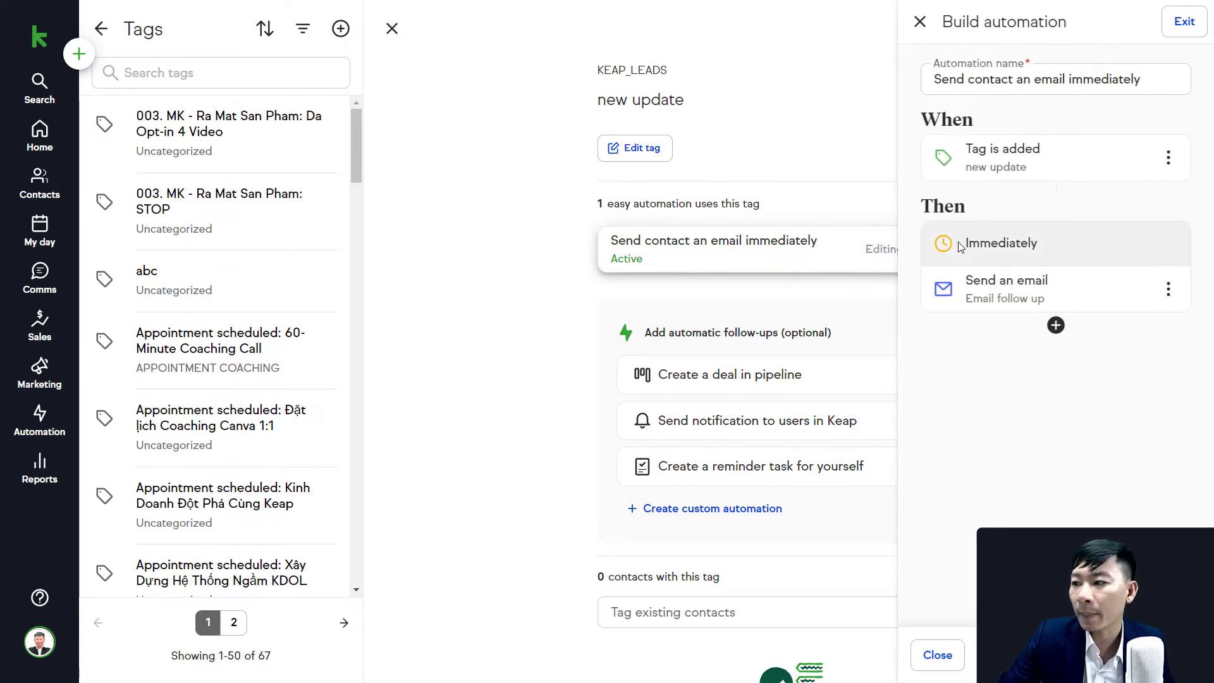
{"action": "left_click", "coordinate": [1057, 326]}
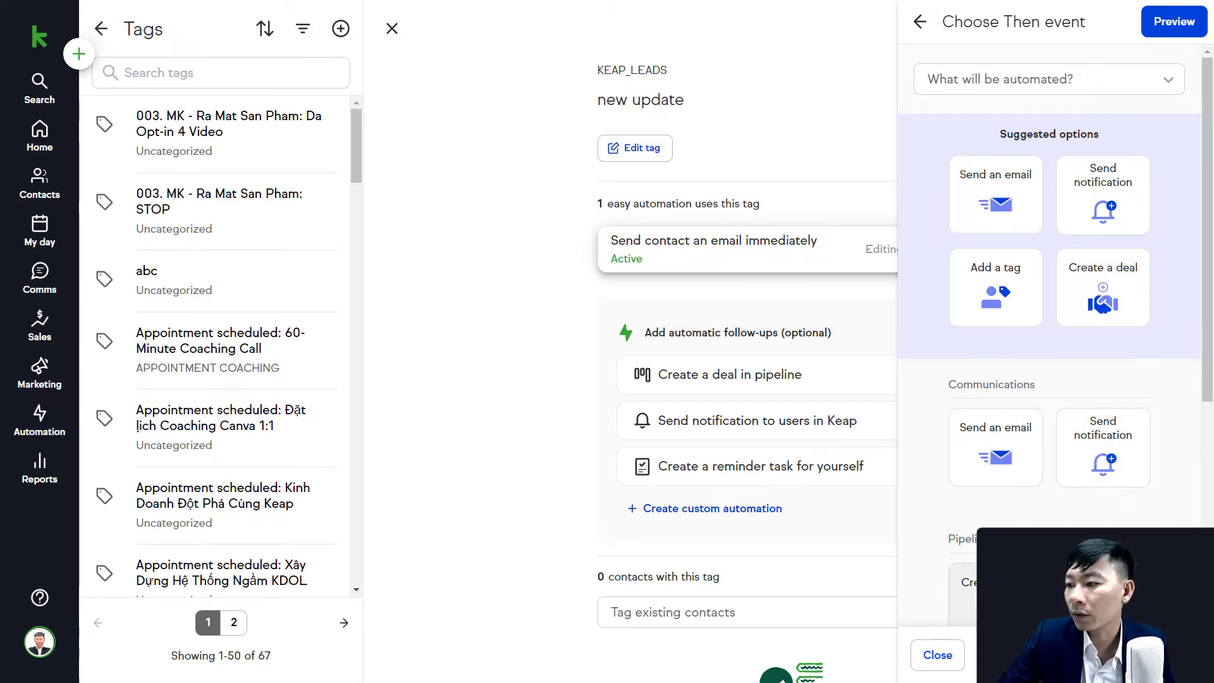
{"action": "left_click", "coordinate": [964, 588]}
{"action": "left_click", "coordinate": [1042, 118]}
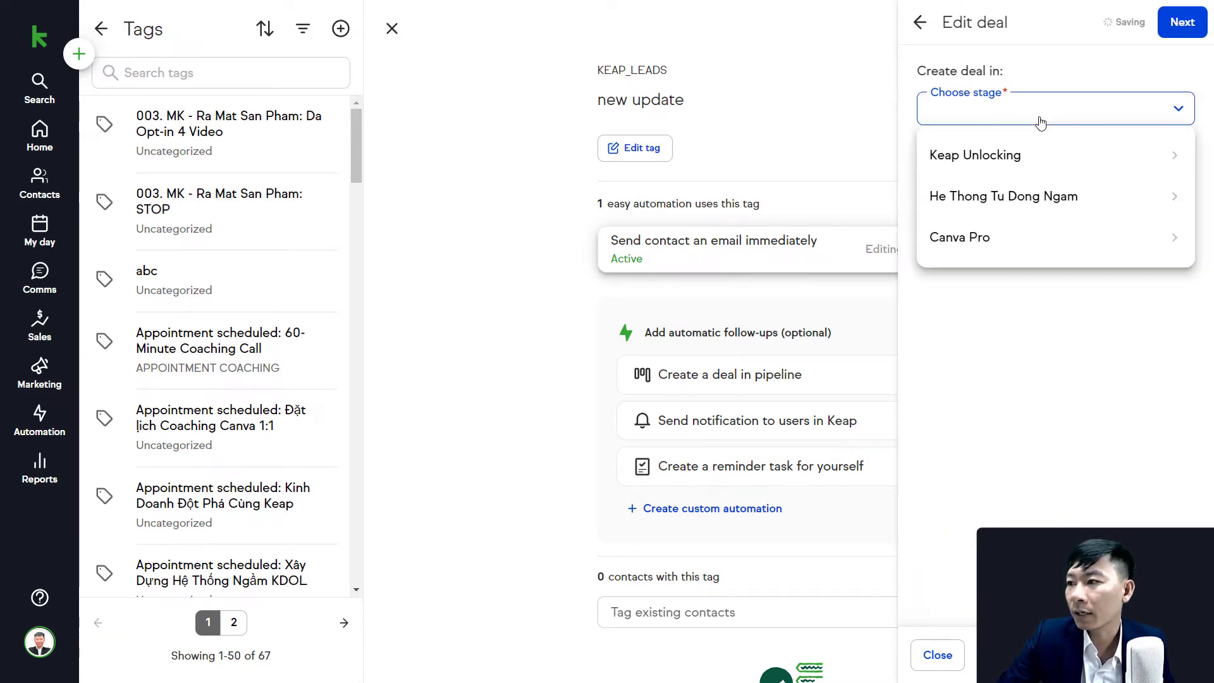
{"action": "left_click", "coordinate": [1003, 161]}
{"action": "left_click", "coordinate": [971, 198]}
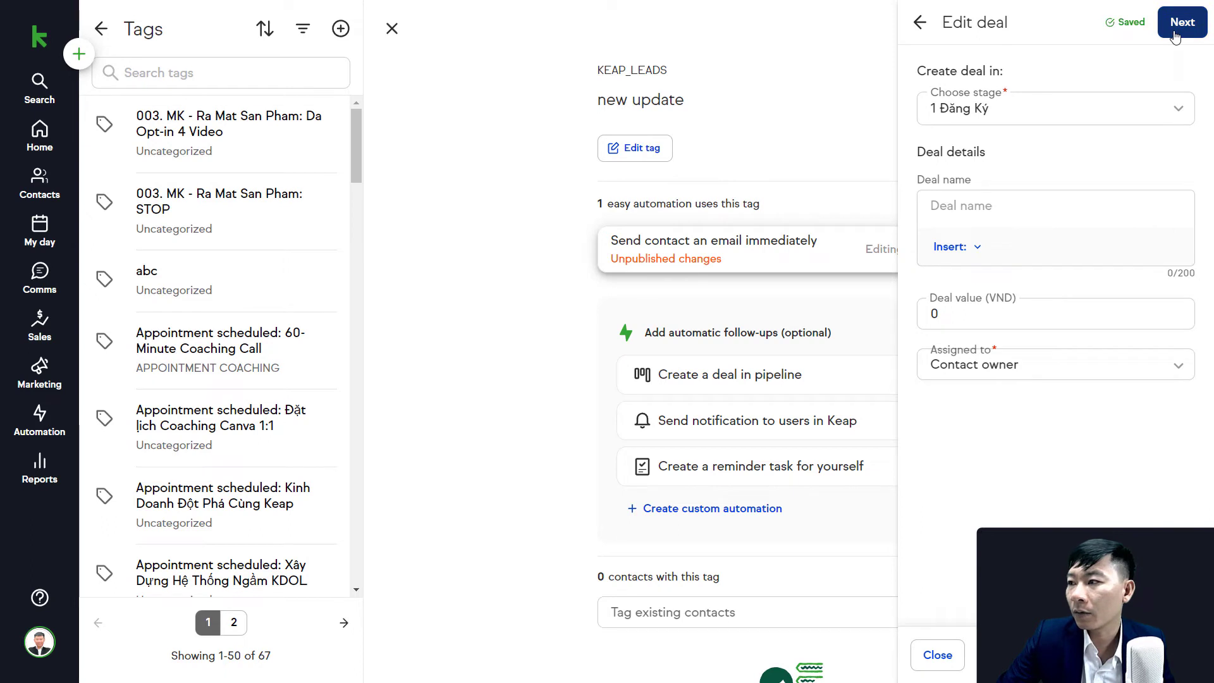
Name the deal abc with a value of 299000 VND, keep its timing Immediately, and publish the automation edits.
{"action": "left_click", "coordinate": [976, 317]}
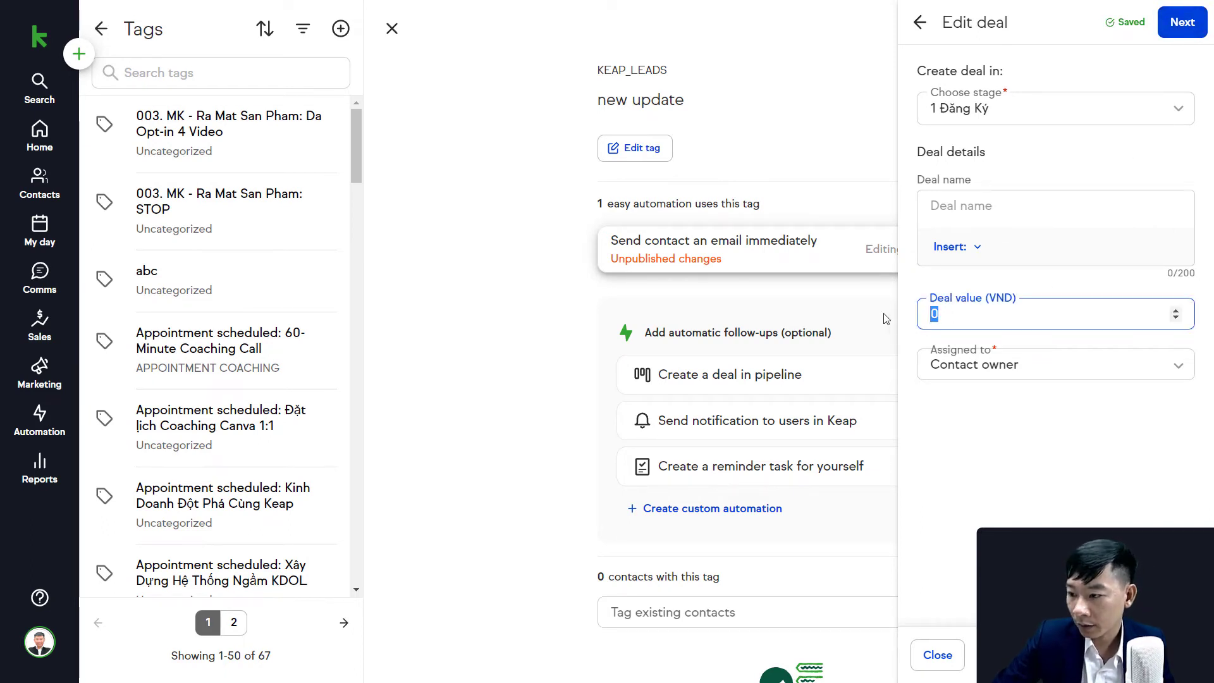
{"action": "type", "text": "299000"}
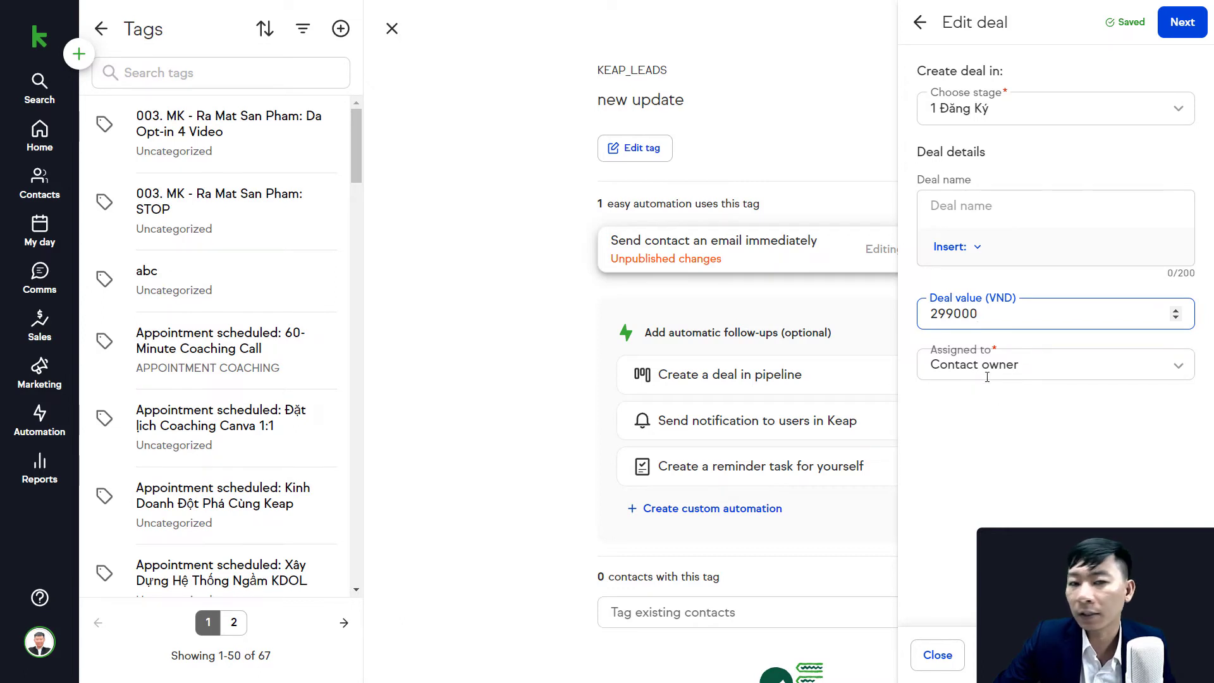
{"action": "left_click", "coordinate": [969, 193]}
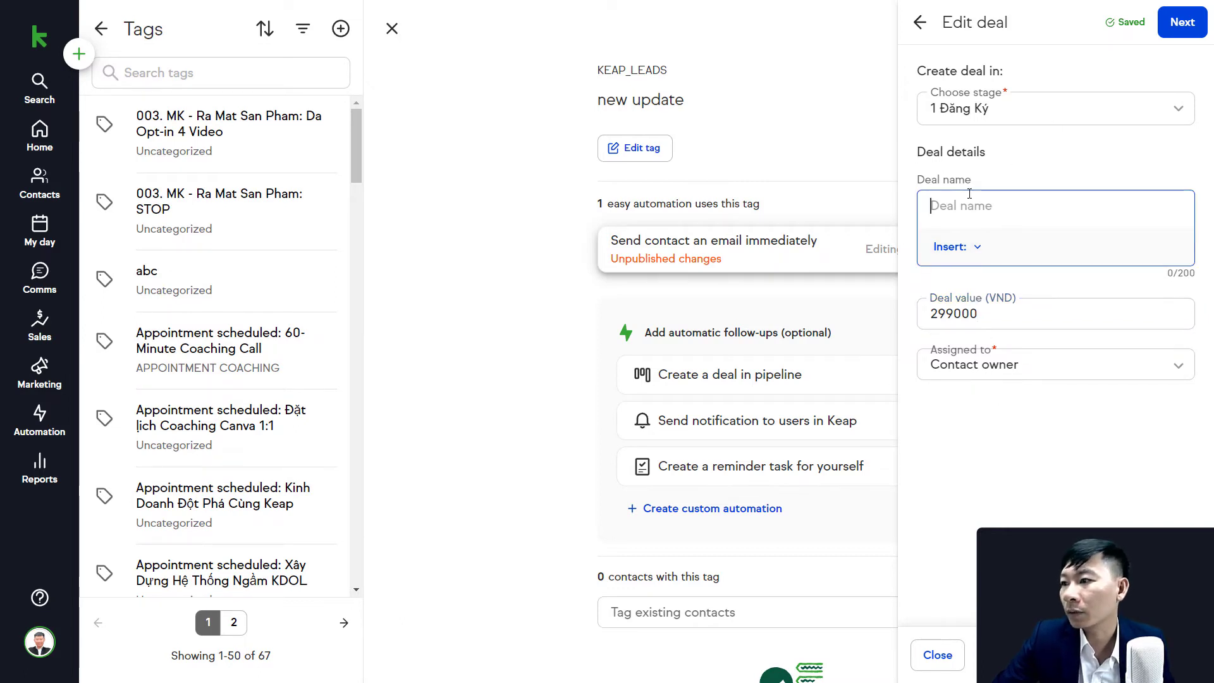
{"action": "type", "text": "a"}
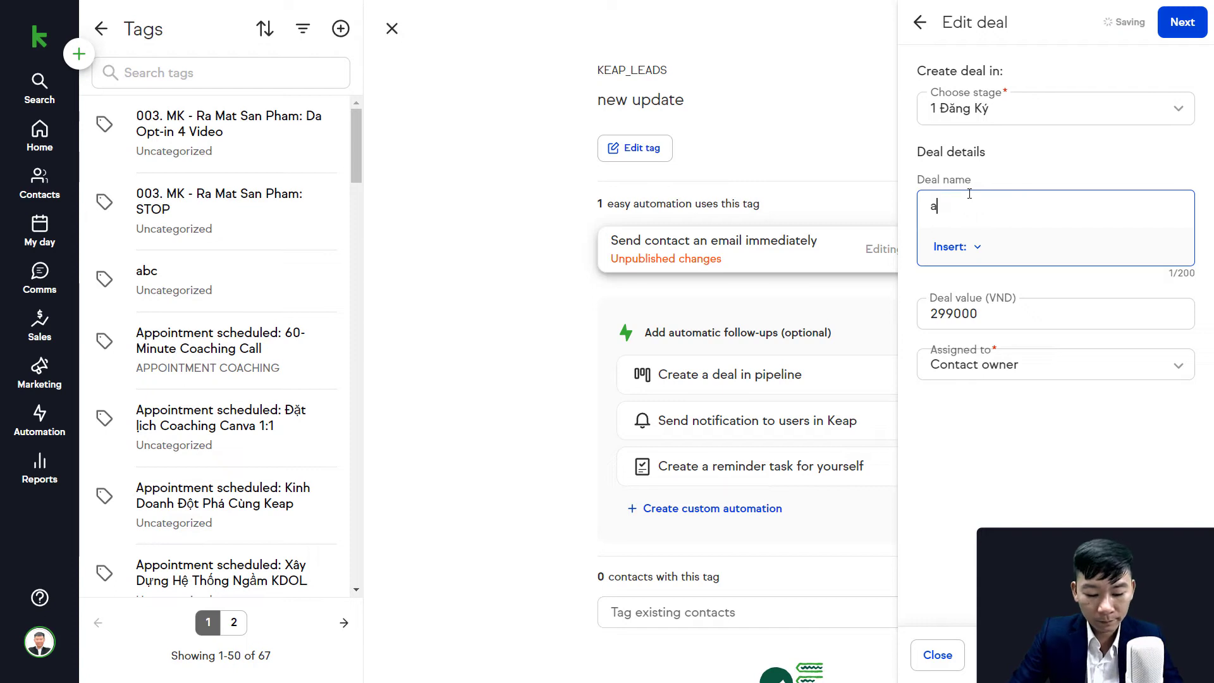
{"action": "type", "text": "bc"}
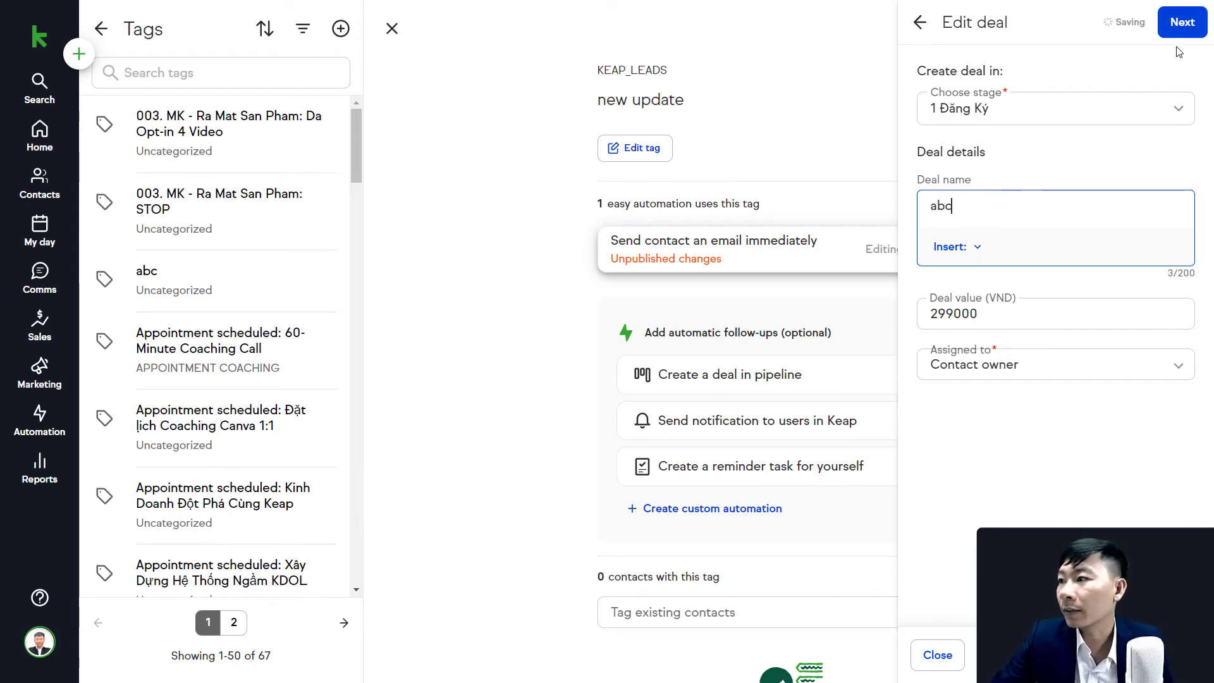
{"action": "left_click", "coordinate": [1183, 25]}
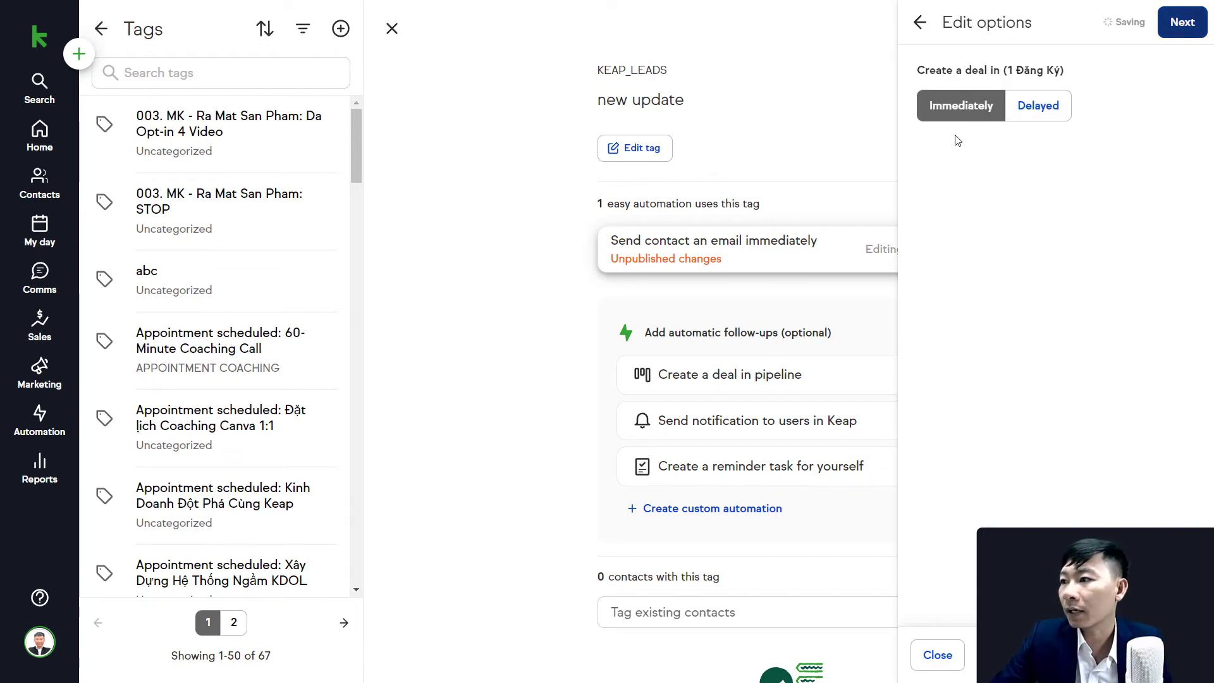
{"action": "left_click", "coordinate": [1189, 35]}
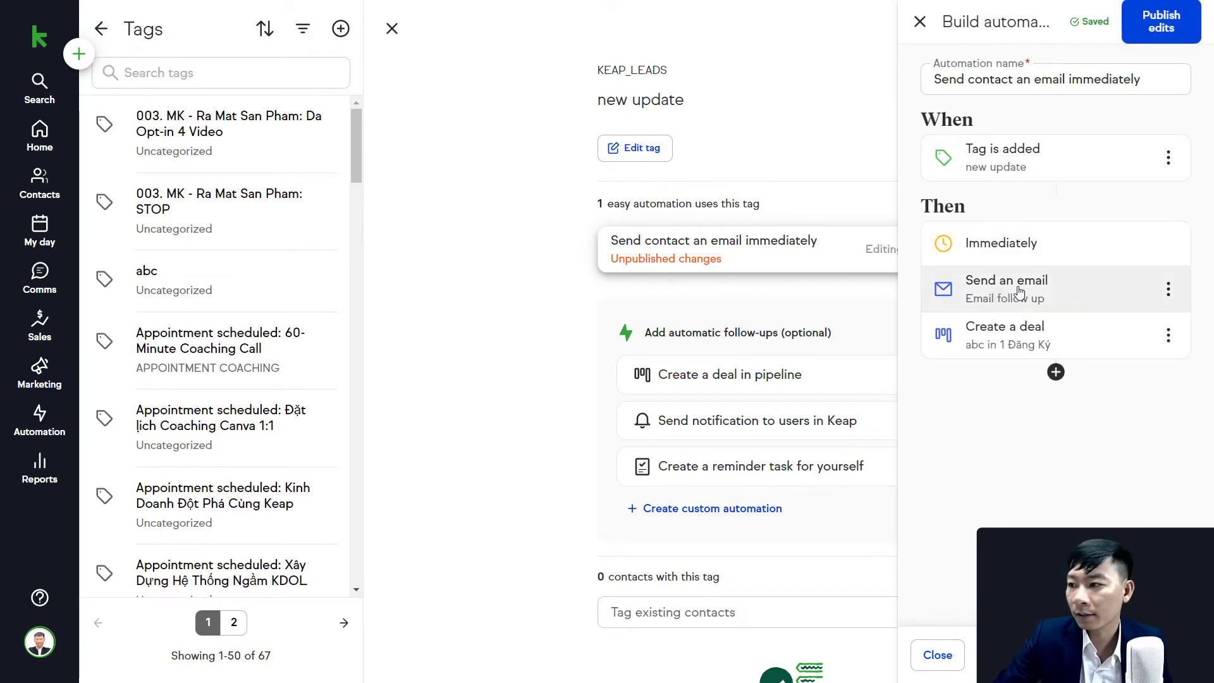
{"action": "left_click", "coordinate": [1154, 33]}
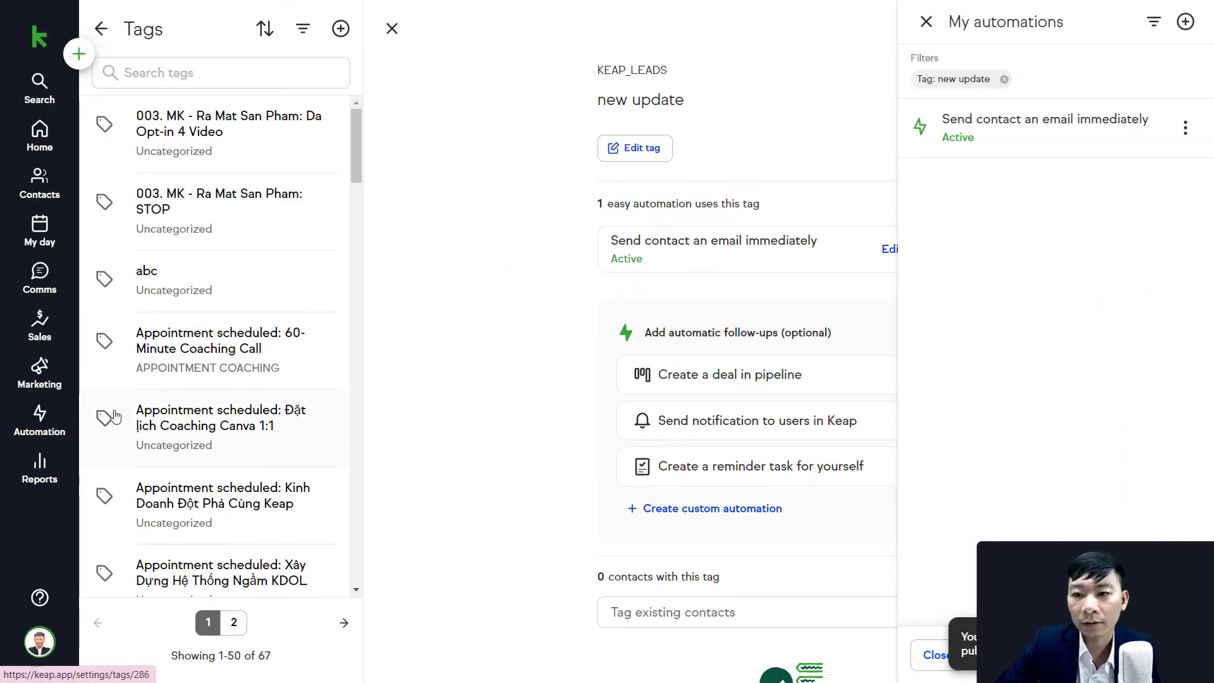
Open the Products and services list and start creating a new automation from the Keap Mastery product.
{"action": "left_click", "coordinate": [56, 335]}
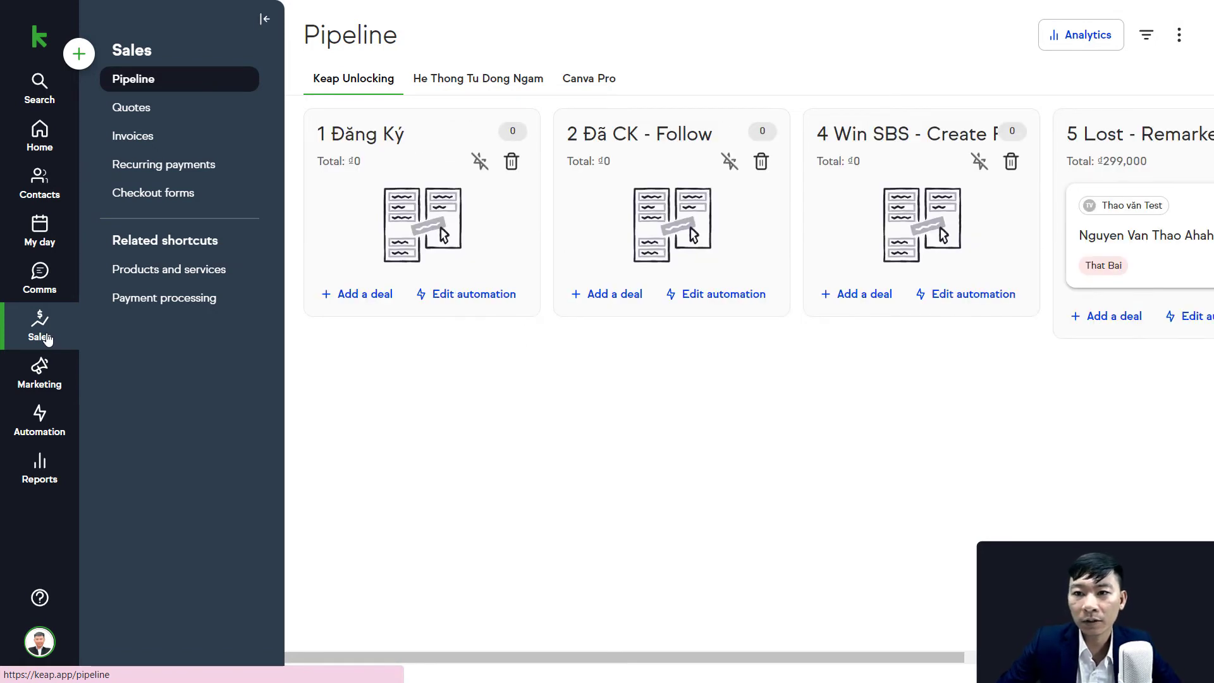
{"action": "left_click", "coordinate": [141, 271]}
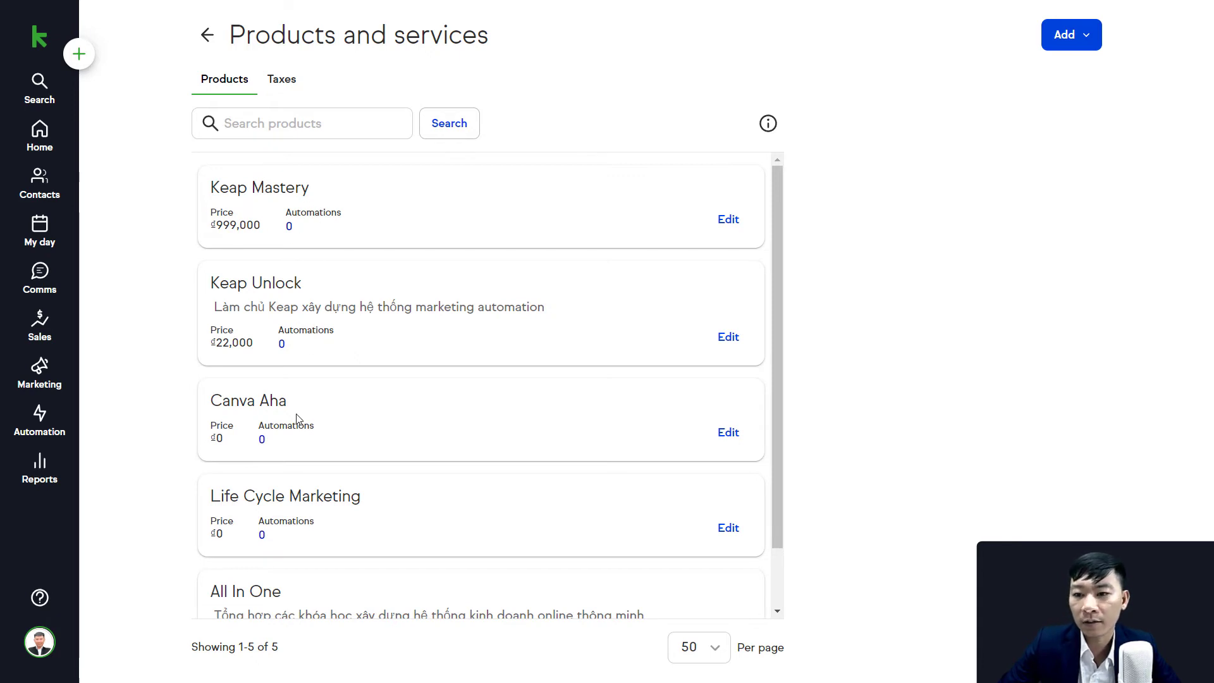
{"action": "scroll", "coordinate": [363, 472], "scroll_direction": "down", "scroll_amount": 1}
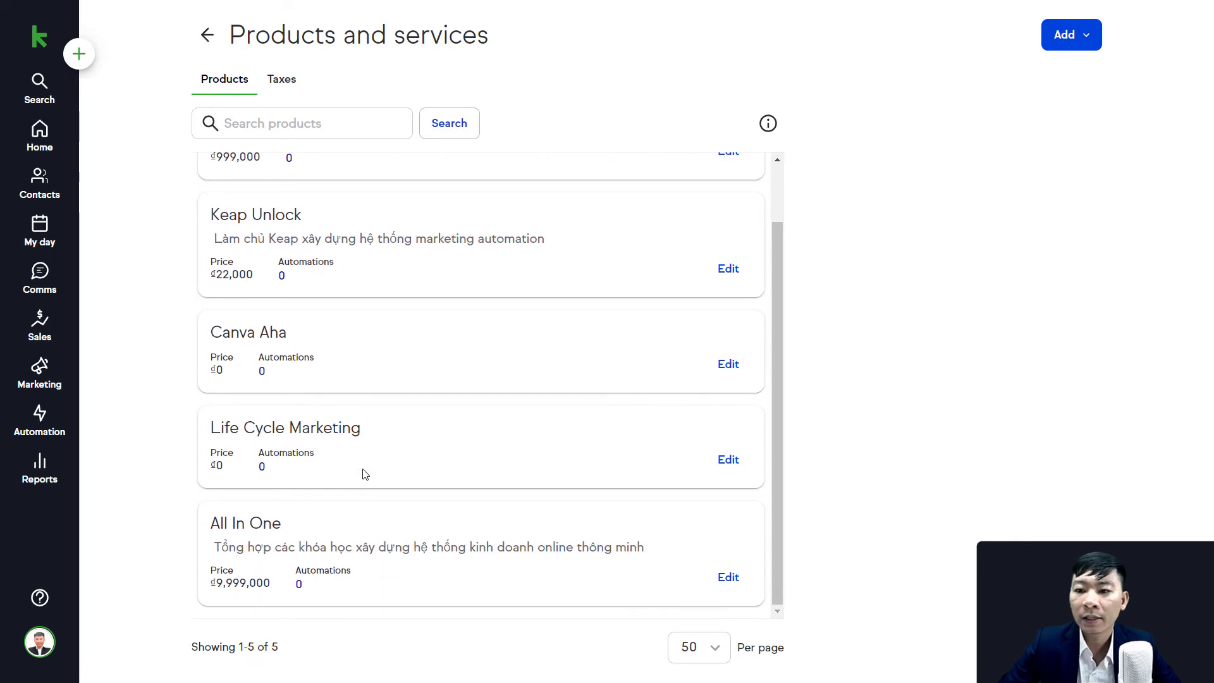
{"action": "scroll", "coordinate": [364, 474], "scroll_direction": "up", "scroll_amount": 1}
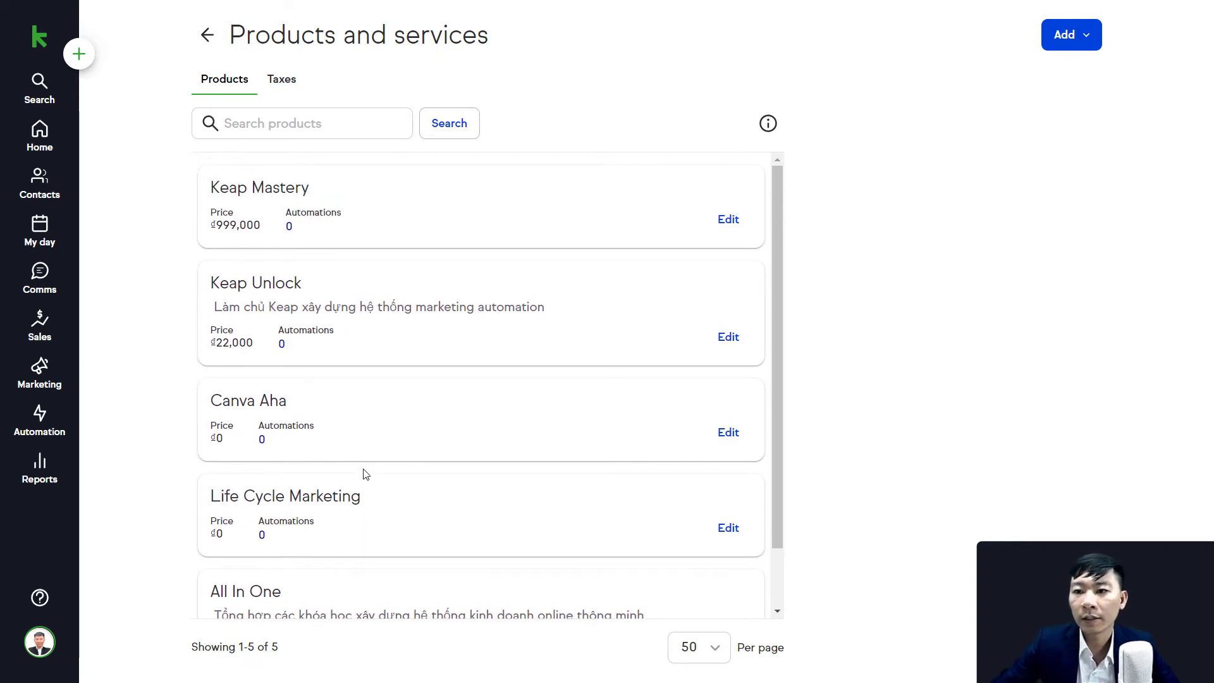
{"action": "left_click", "coordinate": [289, 229]}
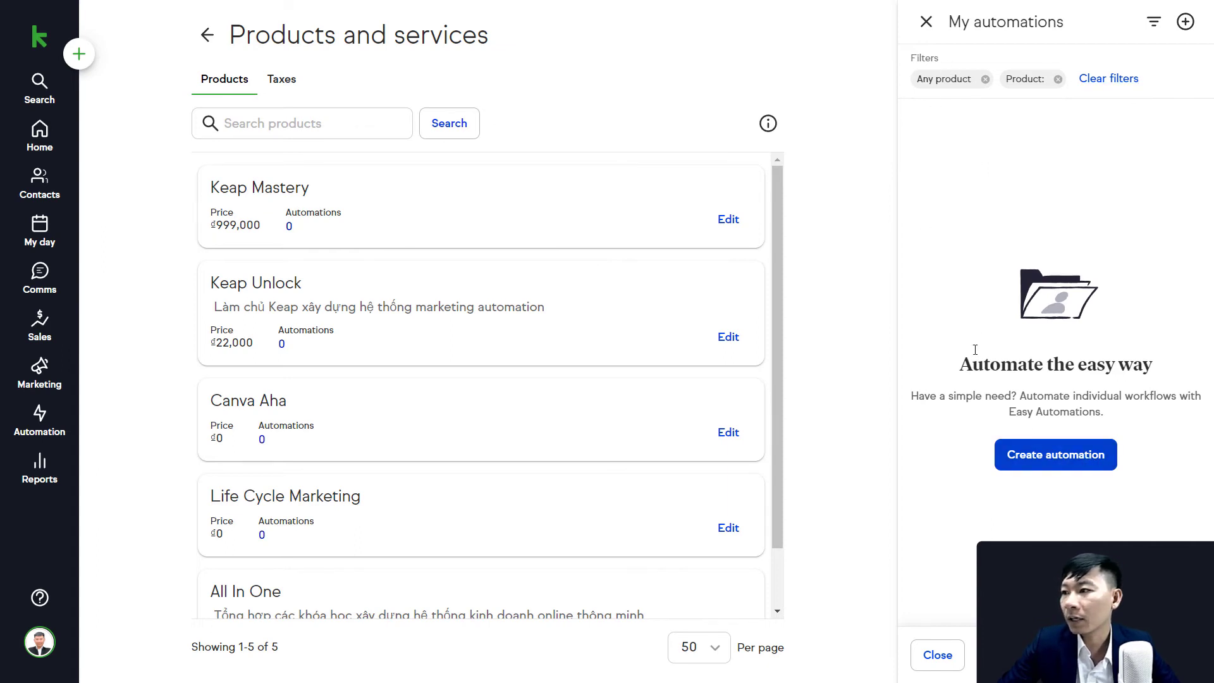
{"action": "left_click", "coordinate": [1079, 458]}
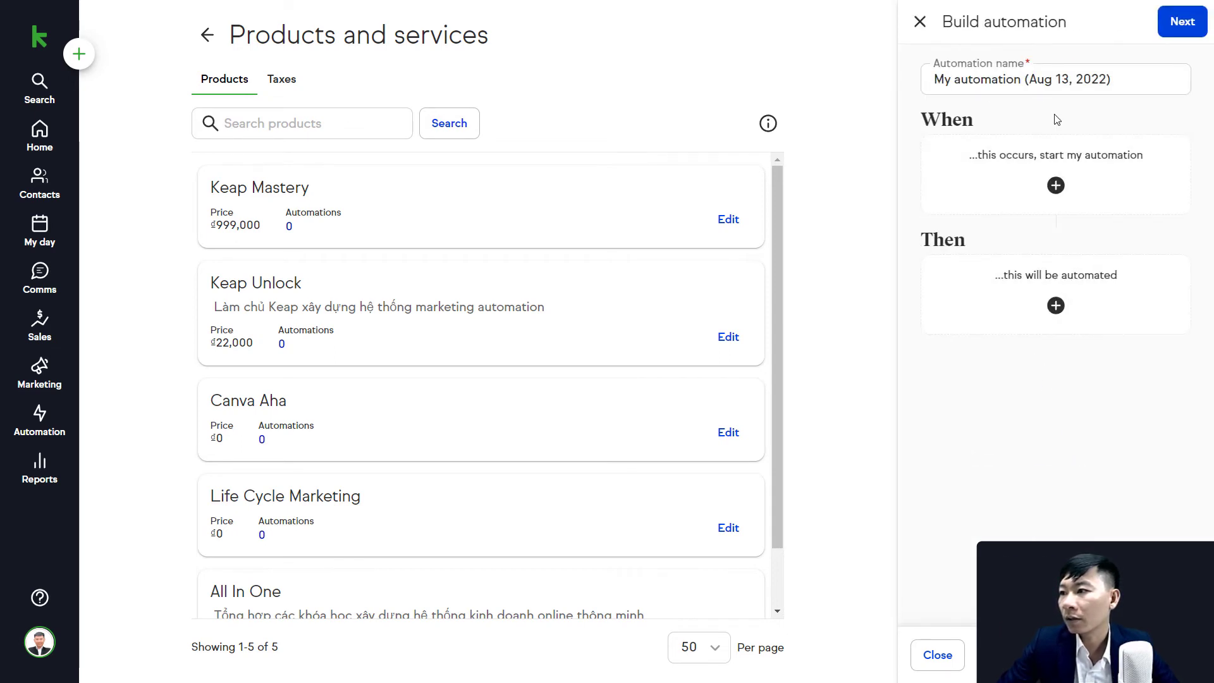
Set the automation's When event to Purchase is made for any product or service.
{"action": "left_click", "coordinate": [1038, 184]}
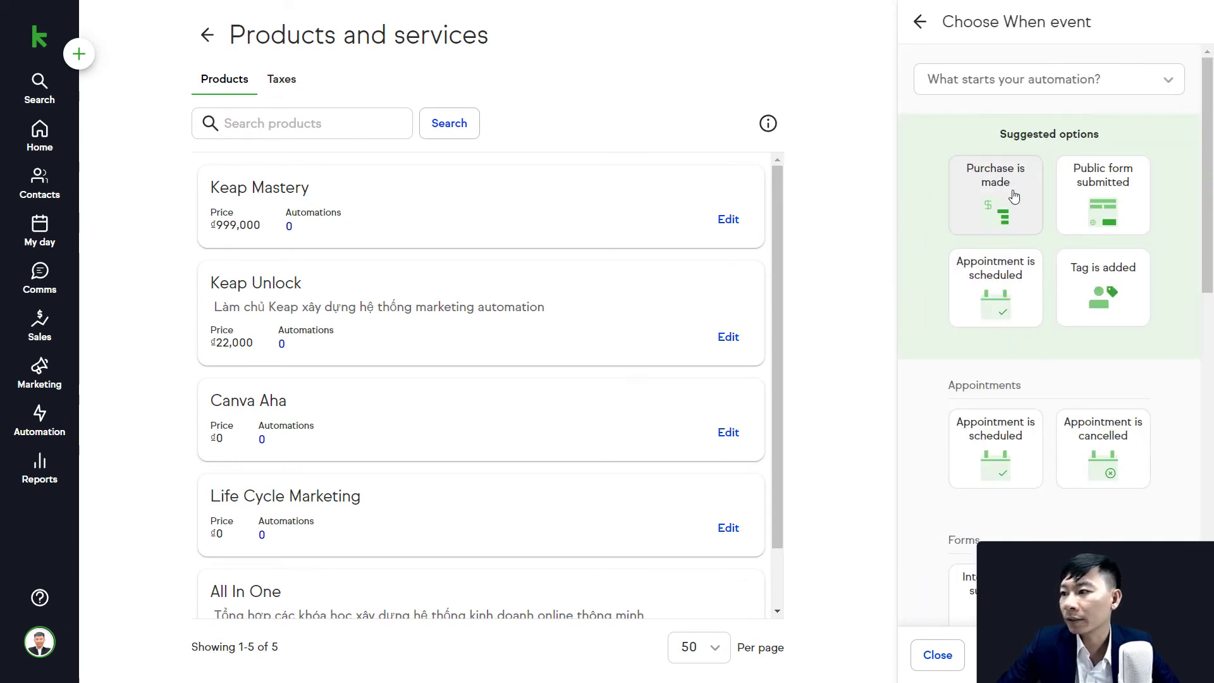
{"action": "left_click", "coordinate": [1014, 197]}
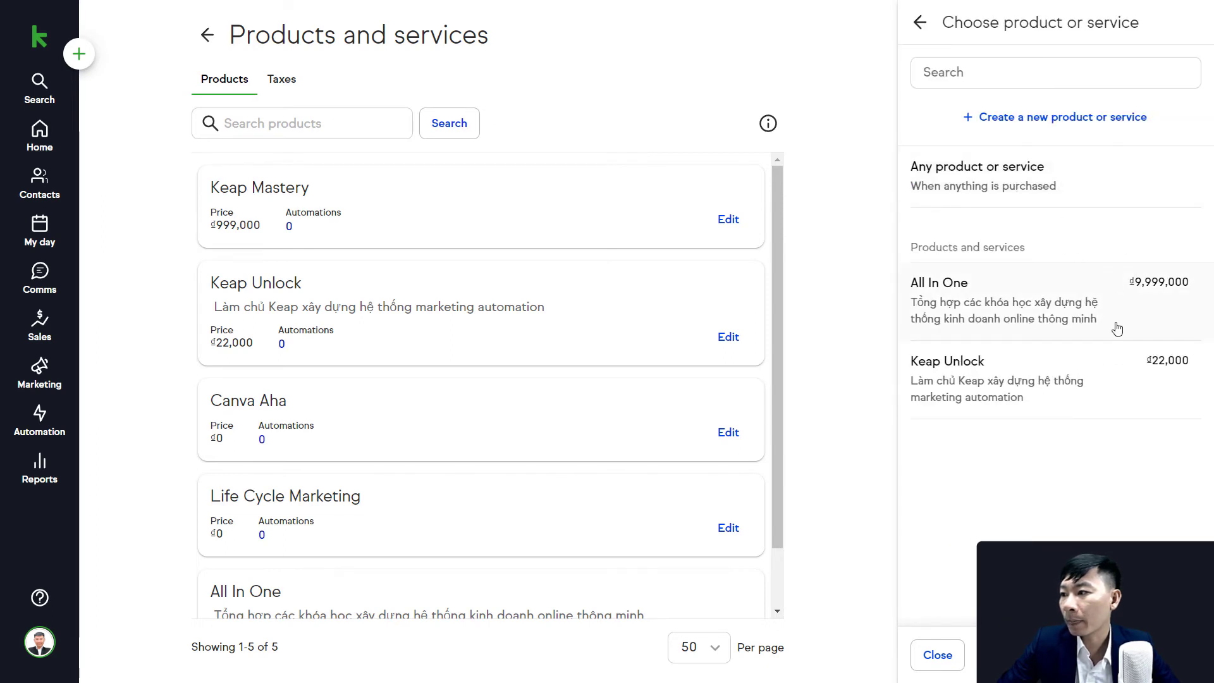
{"action": "left_click", "coordinate": [1054, 187]}
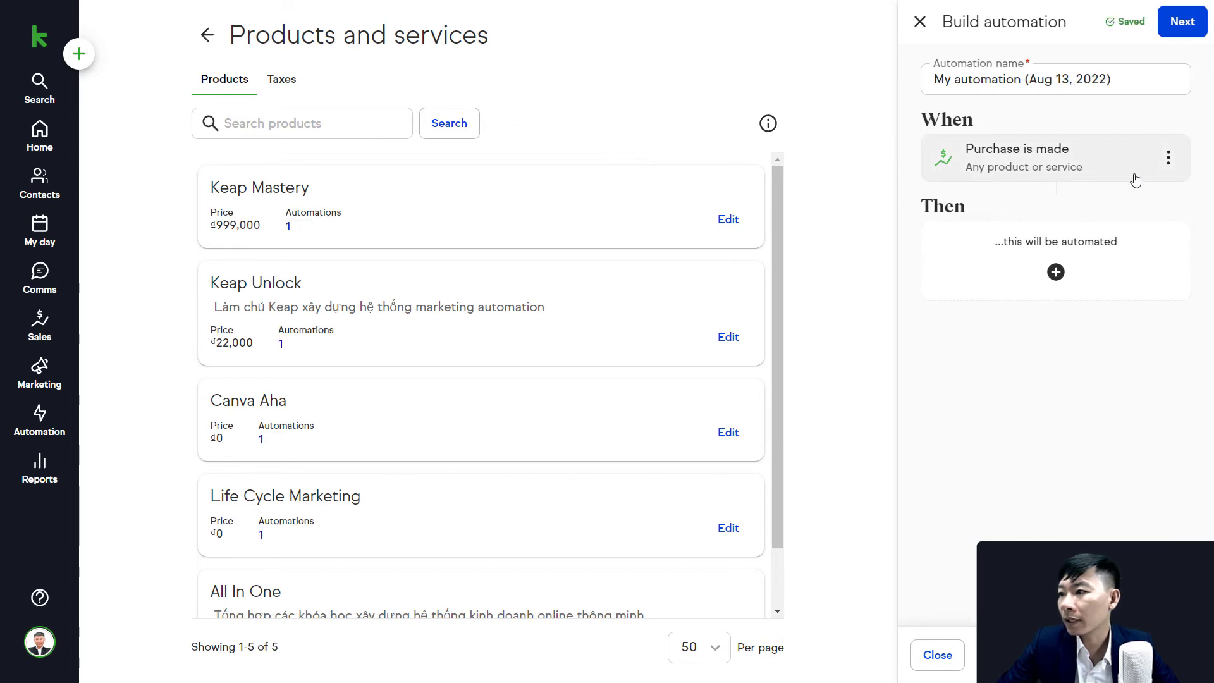
Change the purchase trigger's product to All In One.
{"action": "left_click", "coordinate": [1169, 162]}
{"action": "left_click", "coordinate": [1070, 203]}
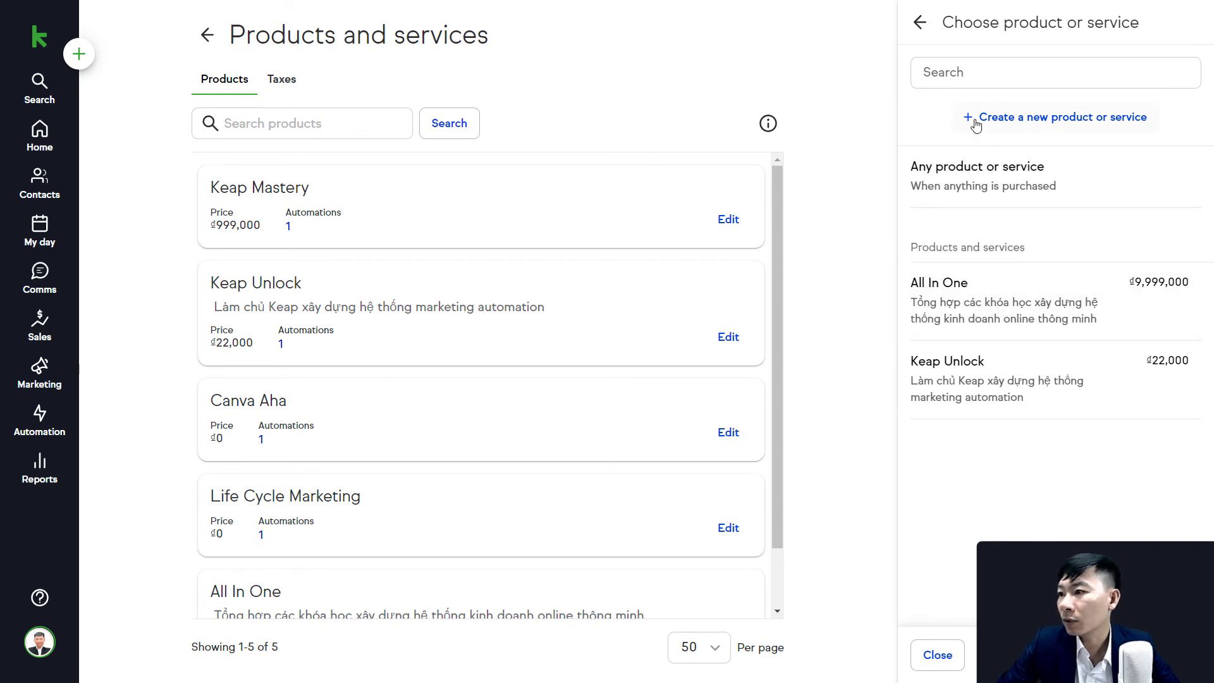
{"action": "left_click", "coordinate": [1008, 308]}
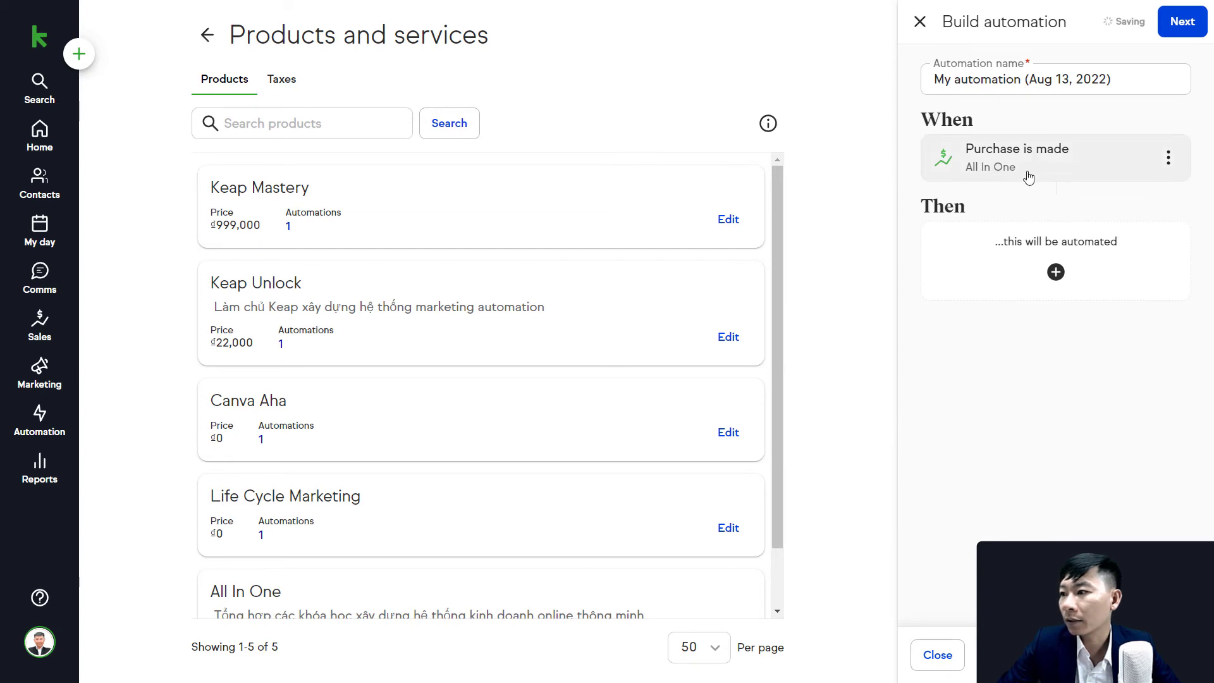
Add an immediate Send an email action using the "1 ngày trước" template, and publish the automation.
{"action": "left_click", "coordinate": [1056, 272]}
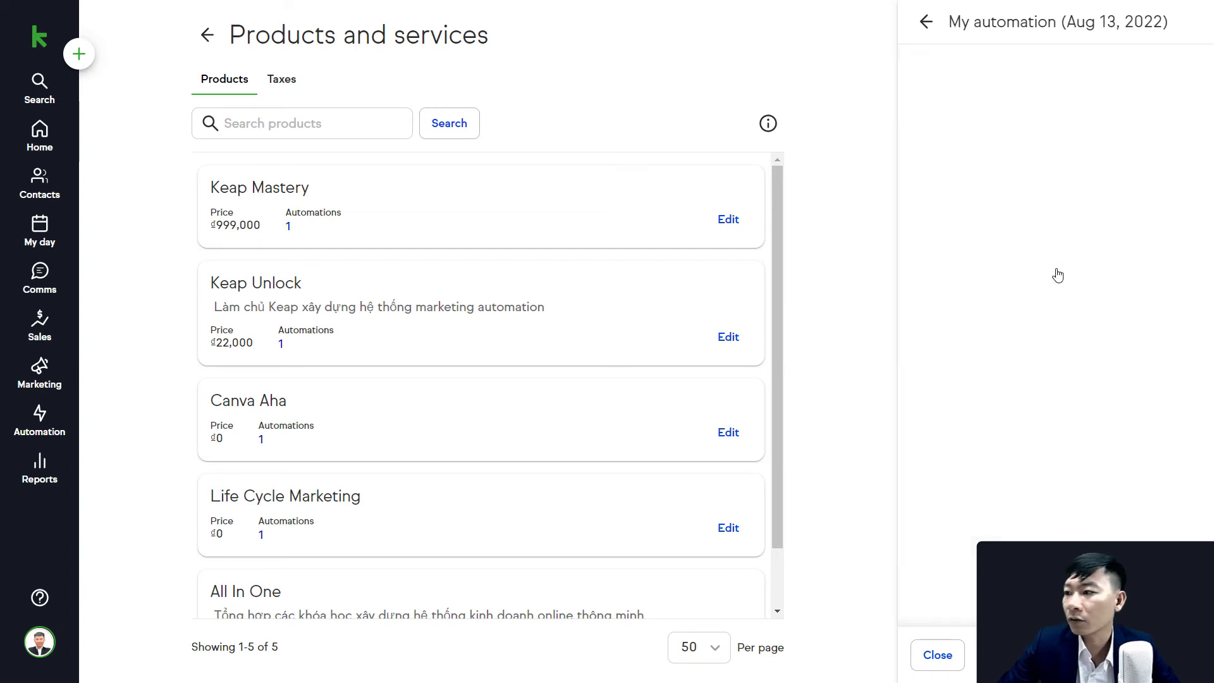
{"action": "left_click", "coordinate": [991, 197]}
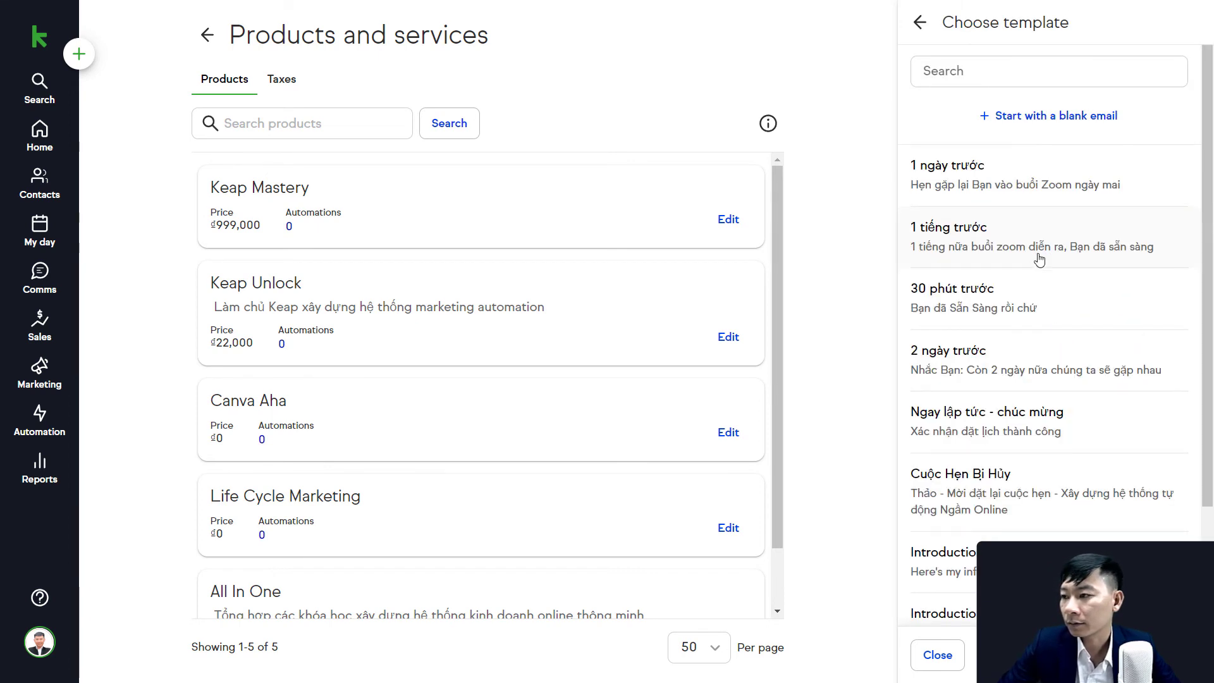
{"action": "scroll", "coordinate": [1012, 328], "scroll_direction": "down", "scroll_amount": 4}
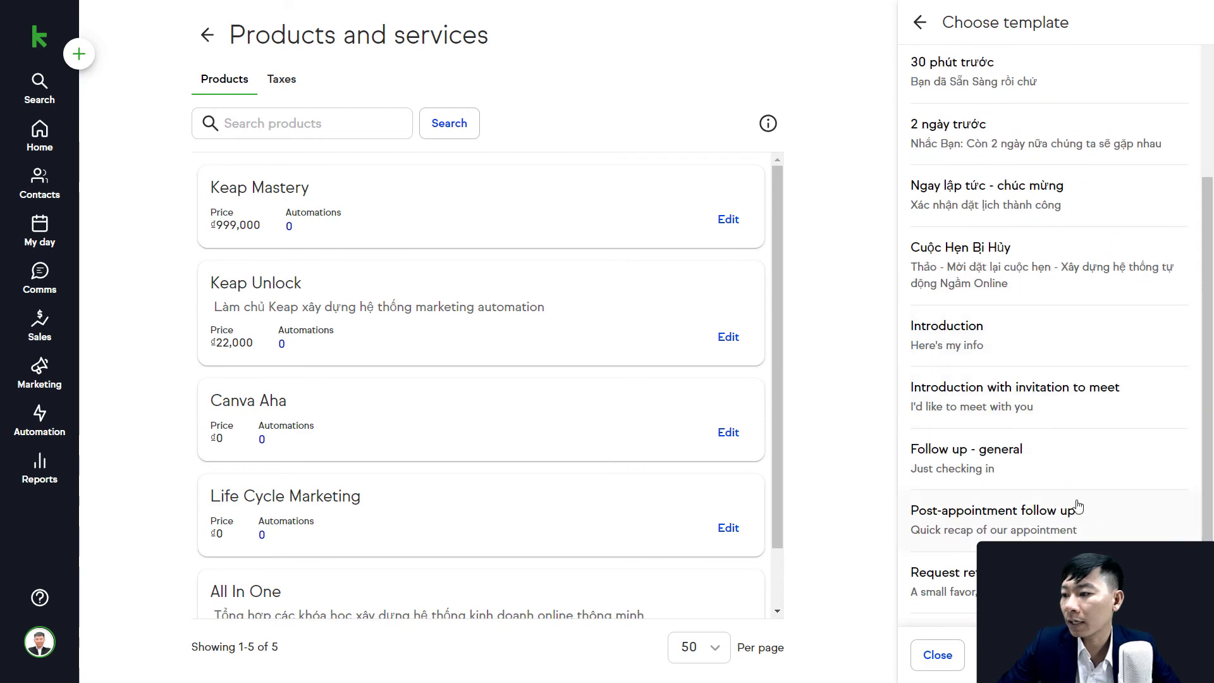
{"action": "scroll", "coordinate": [1037, 437], "scroll_direction": "up", "scroll_amount": 4}
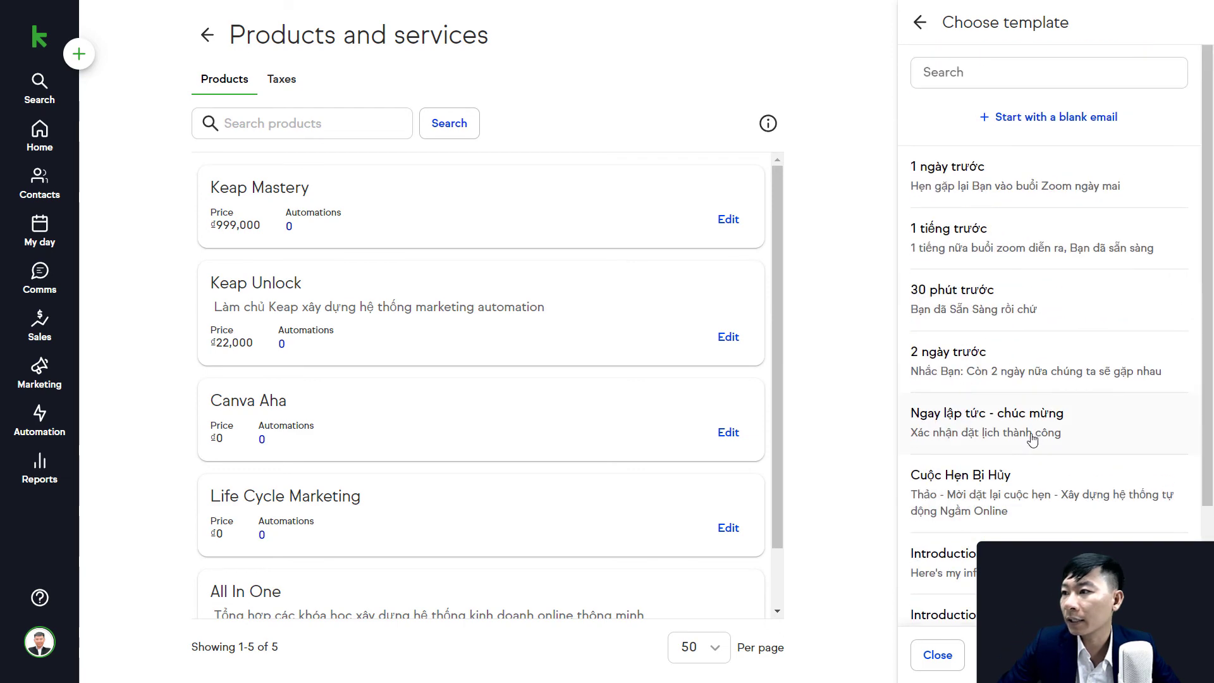
{"action": "left_click", "coordinate": [988, 193]}
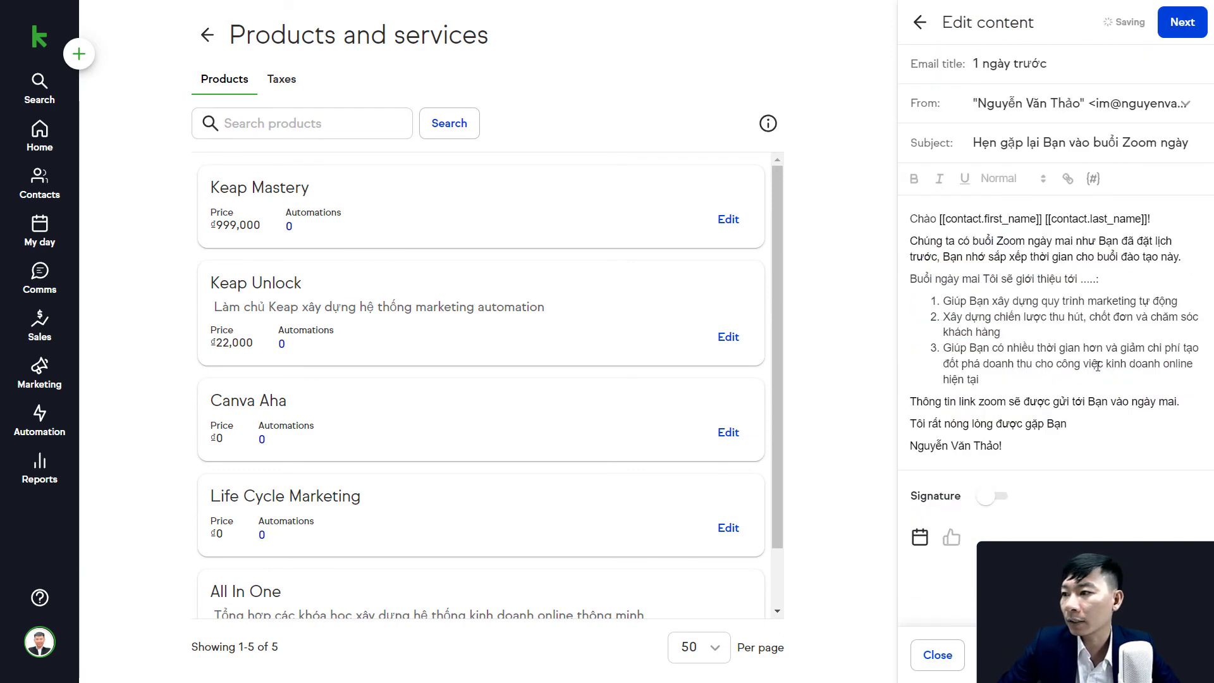
{"action": "left_click", "coordinate": [1180, 25]}
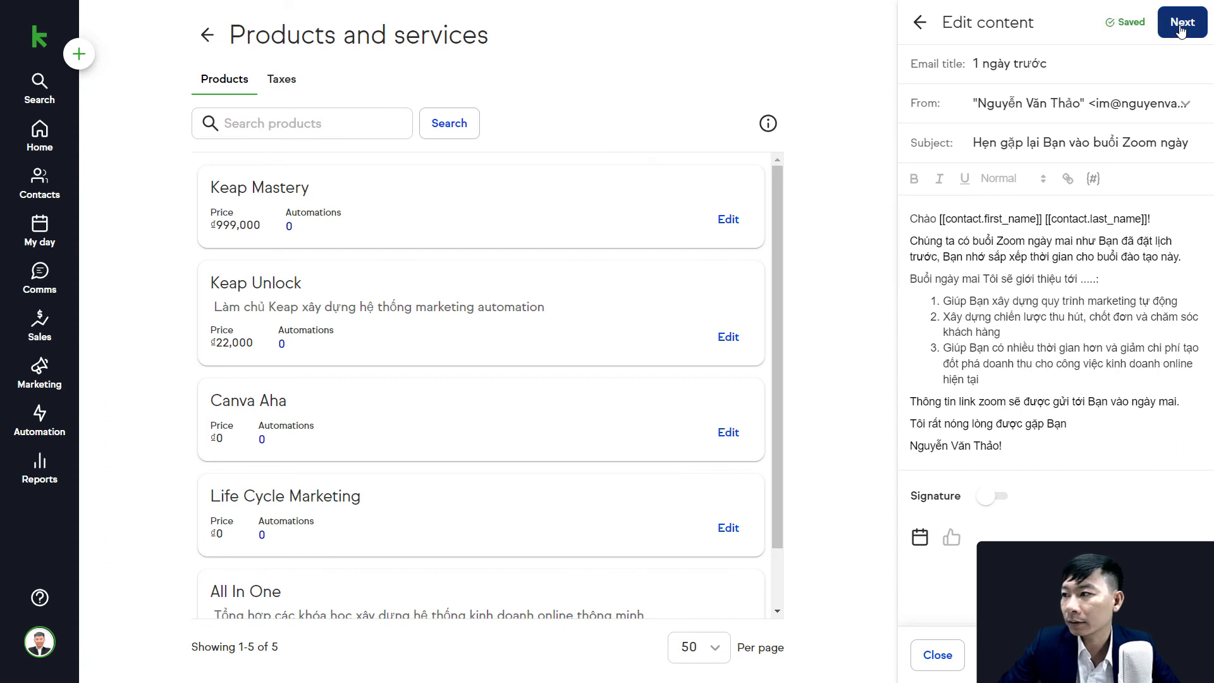
{"action": "left_click", "coordinate": [1179, 29]}
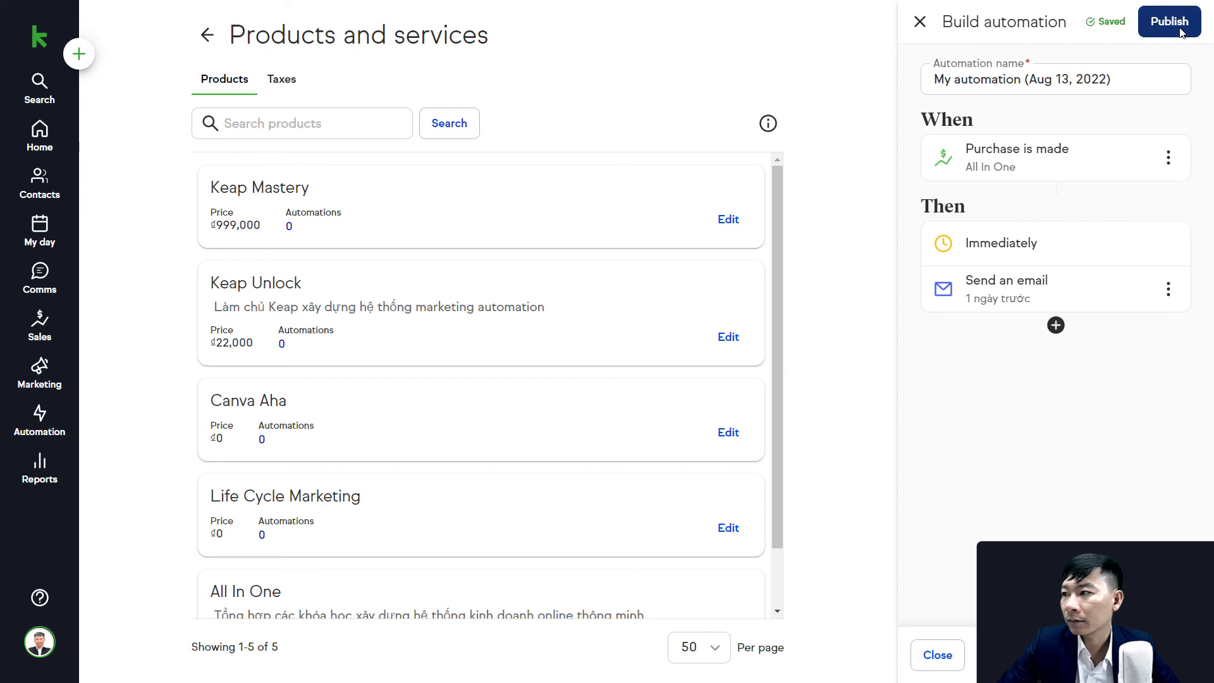
{"action": "left_click", "coordinate": [1177, 28]}
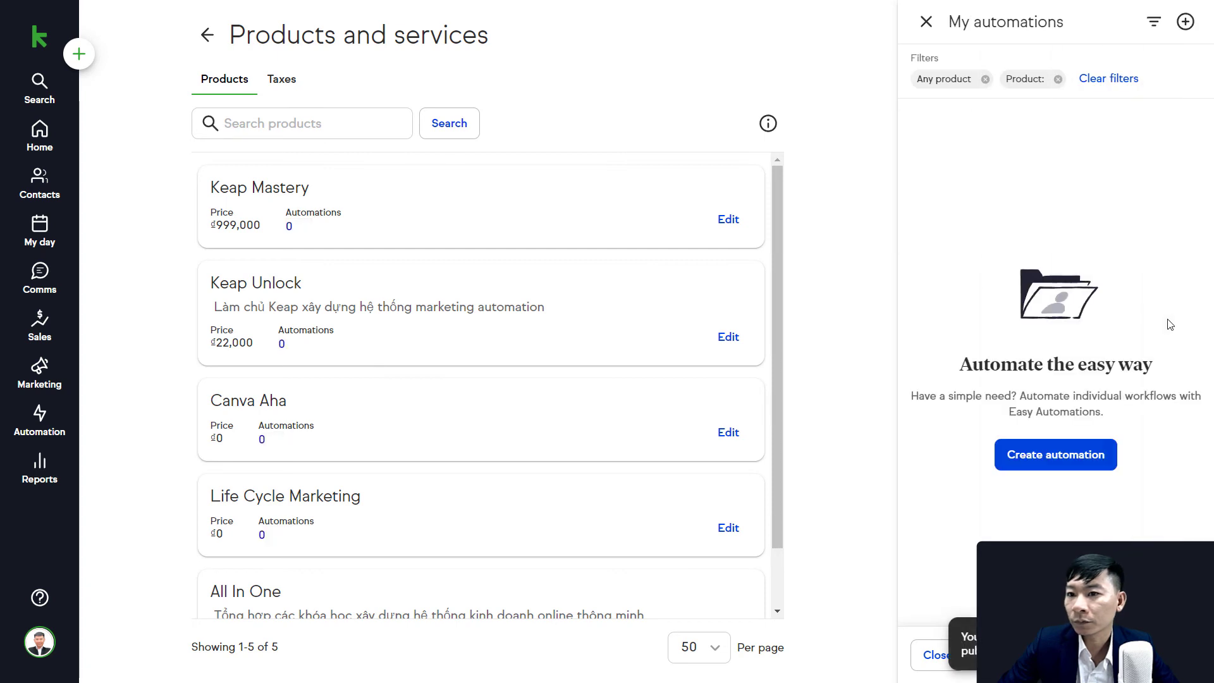
Find the All In One product in the list and view its product details without changing them.
{"action": "scroll", "coordinate": [594, 361], "scroll_direction": "down", "scroll_amount": 1}
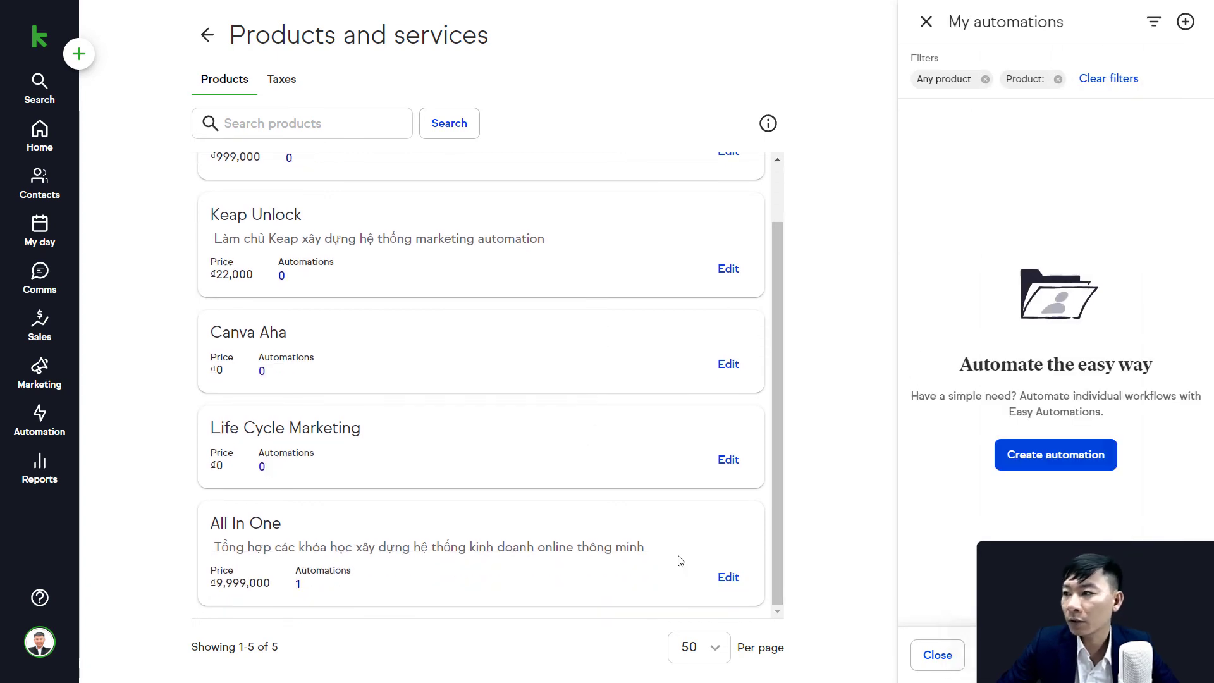
{"action": "left_click", "coordinate": [337, 588]}
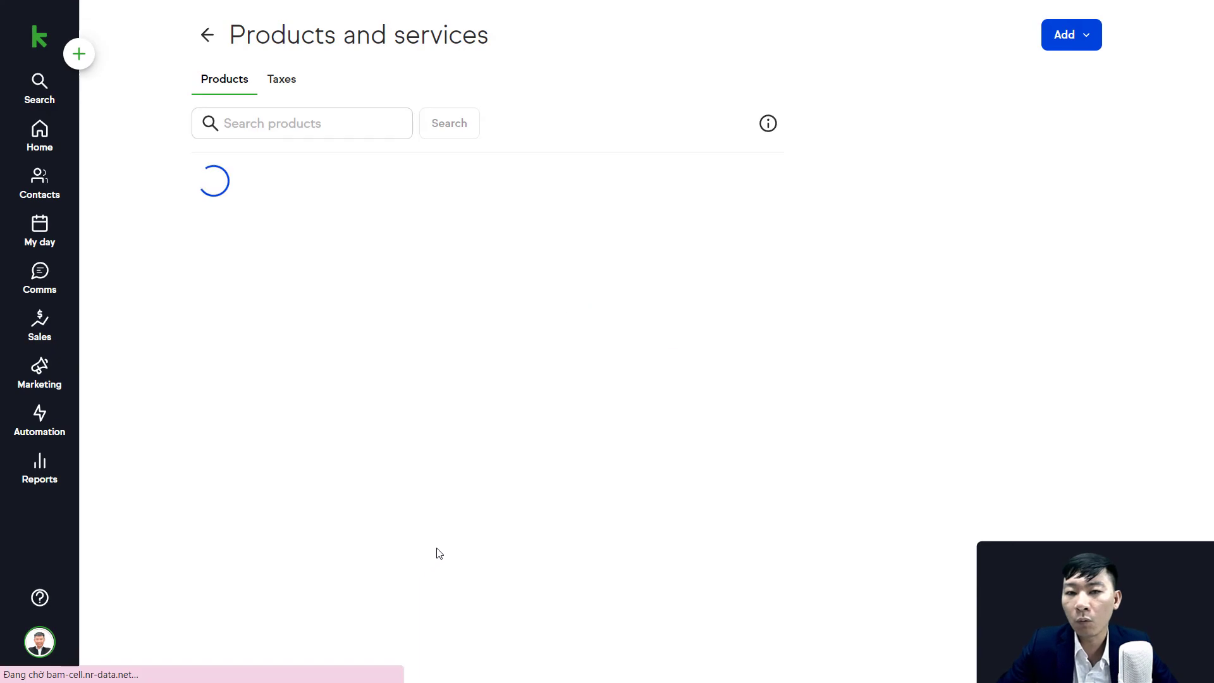
{"action": "scroll", "coordinate": [427, 485], "scroll_direction": "down", "scroll_amount": 2}
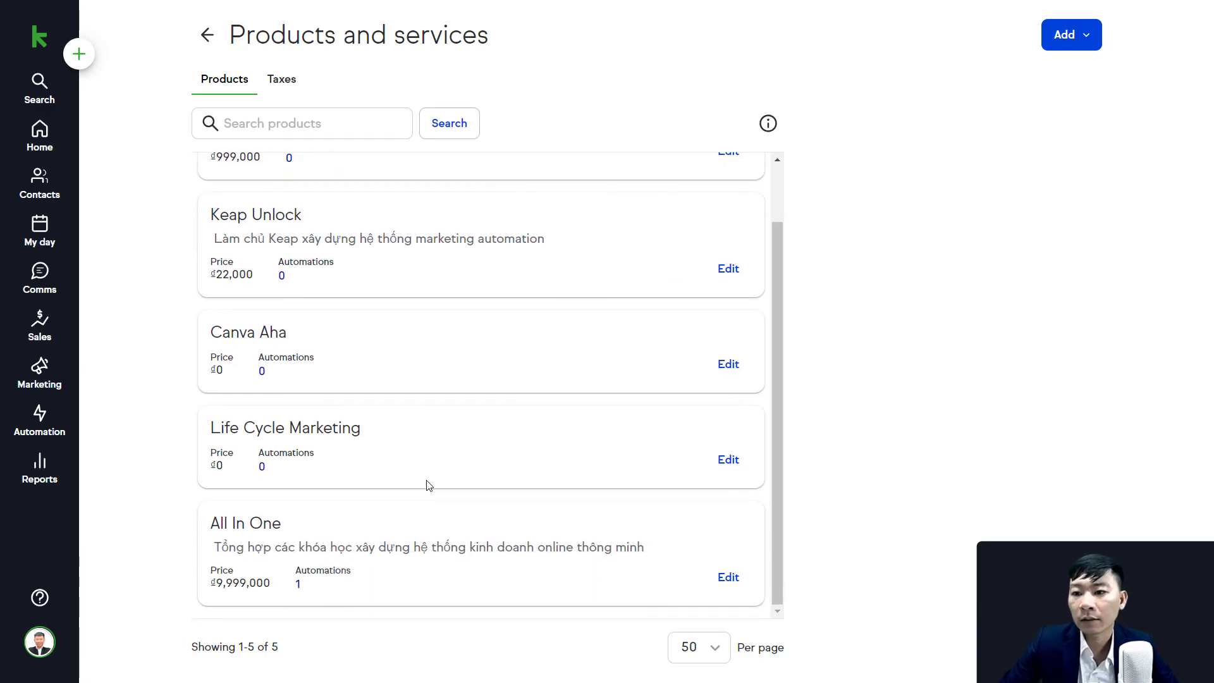
{"action": "scroll", "coordinate": [408, 462], "scroll_direction": "up", "scroll_amount": 2}
{"action": "scroll", "coordinate": [407, 463], "scroll_direction": "down", "scroll_amount": 2}
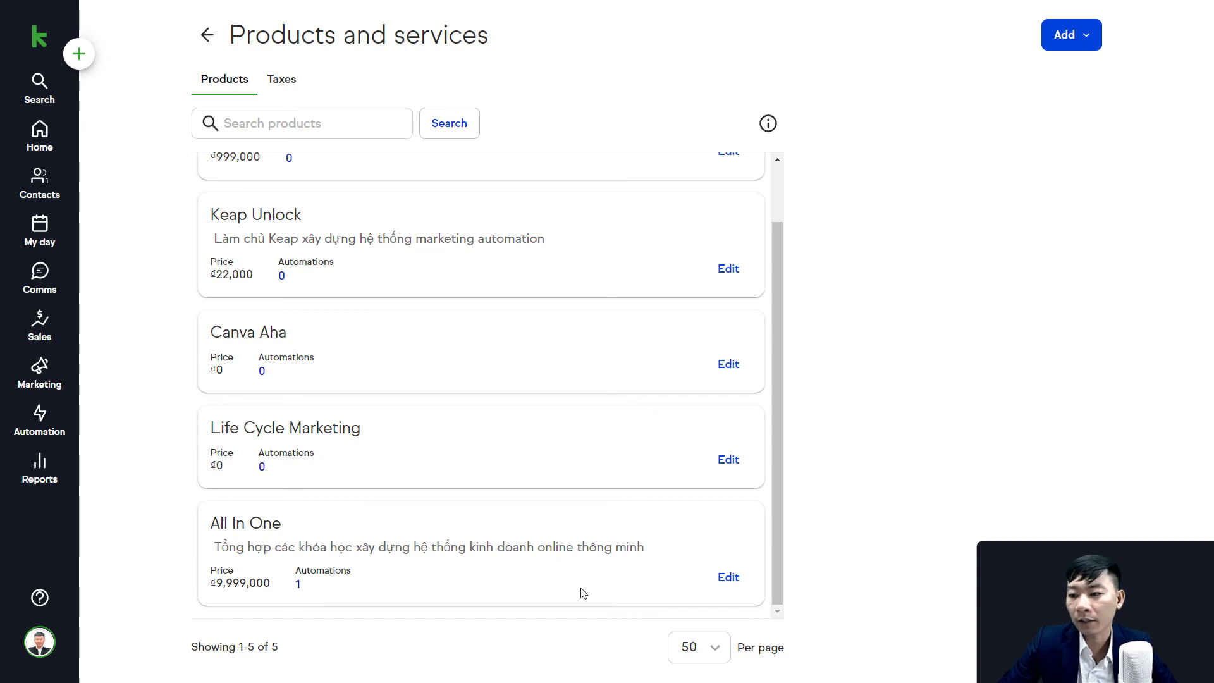
{"action": "left_click", "coordinate": [736, 579]}
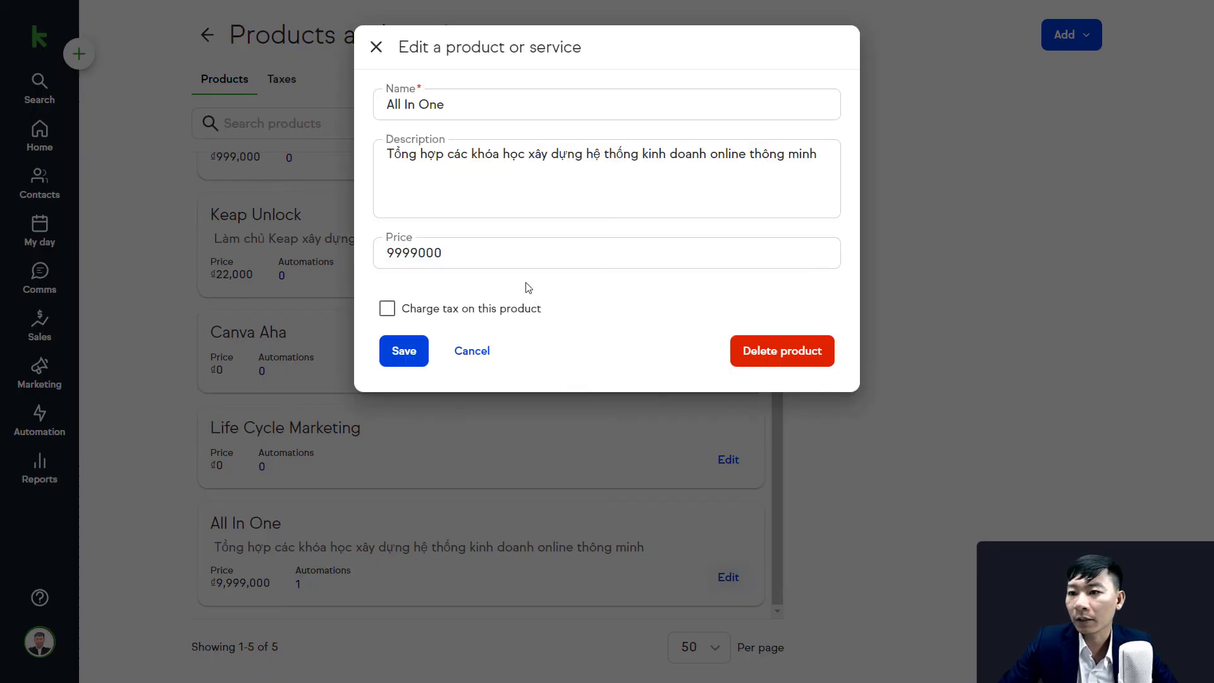
{"action": "left_click", "coordinate": [378, 51]}
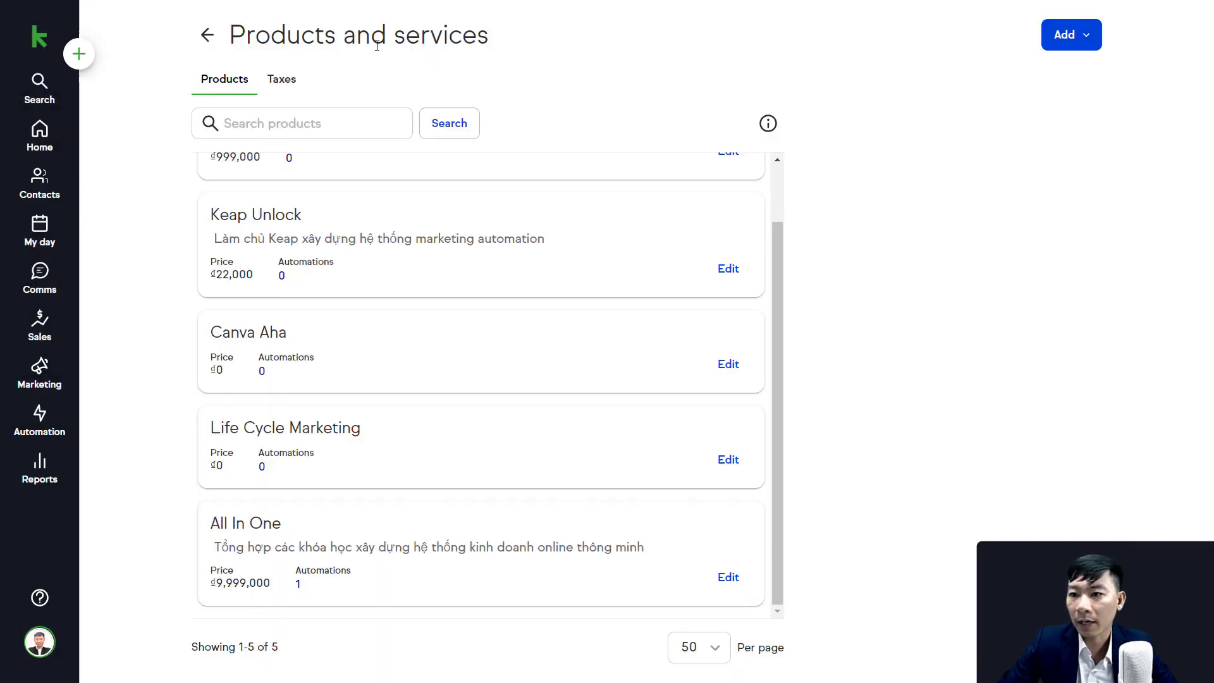
Open the All In One product's automations and choose an action for My automation (Aug 13, 2022).
{"action": "left_click", "coordinate": [299, 587]}
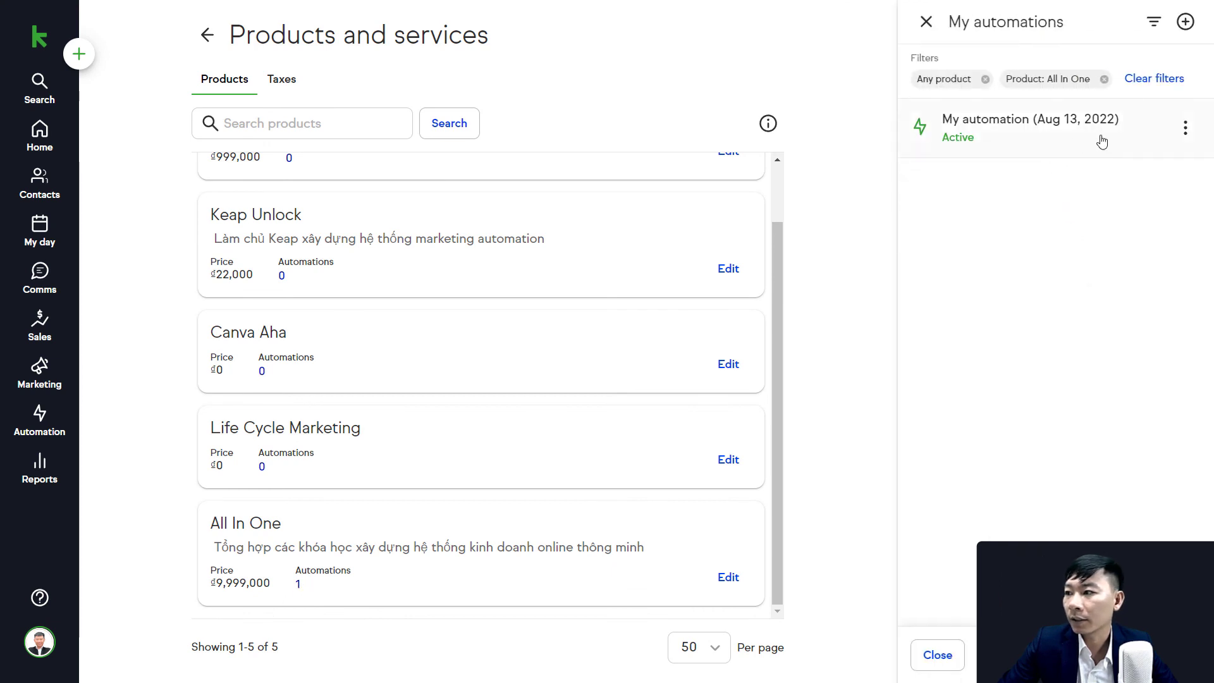
{"action": "mouse_move", "coordinate": [953, 144]}
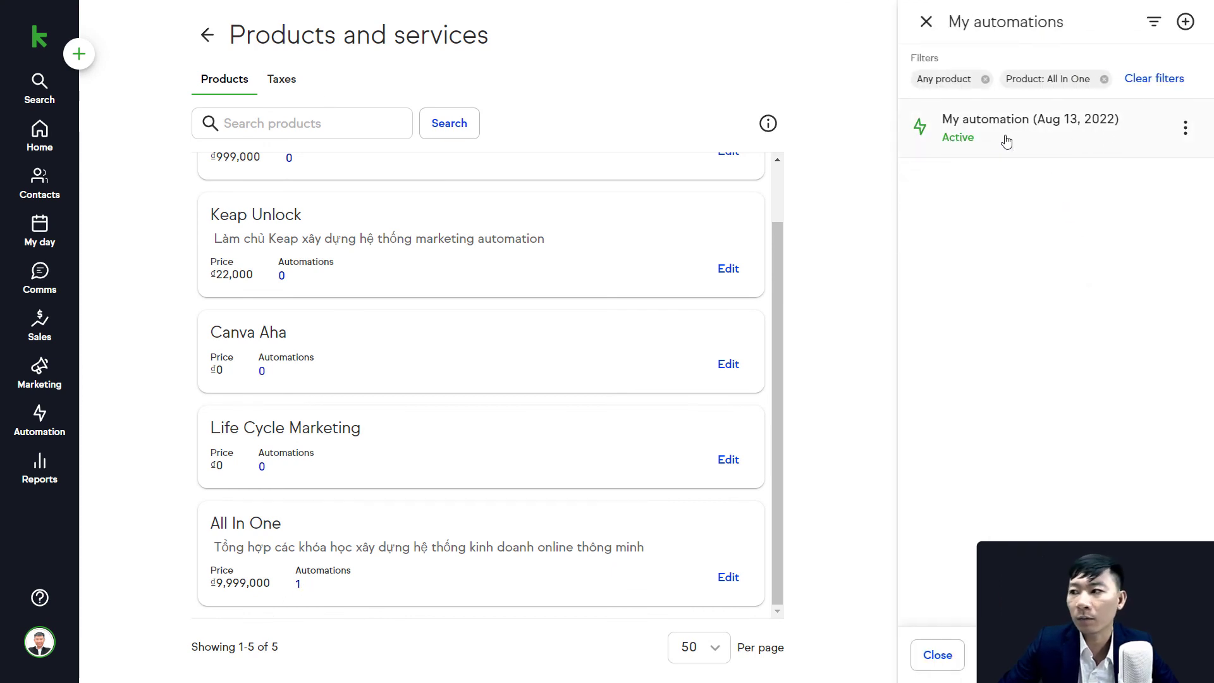
{"action": "left_click", "coordinate": [1185, 129]}
{"action": "left_click", "coordinate": [1088, 215]}
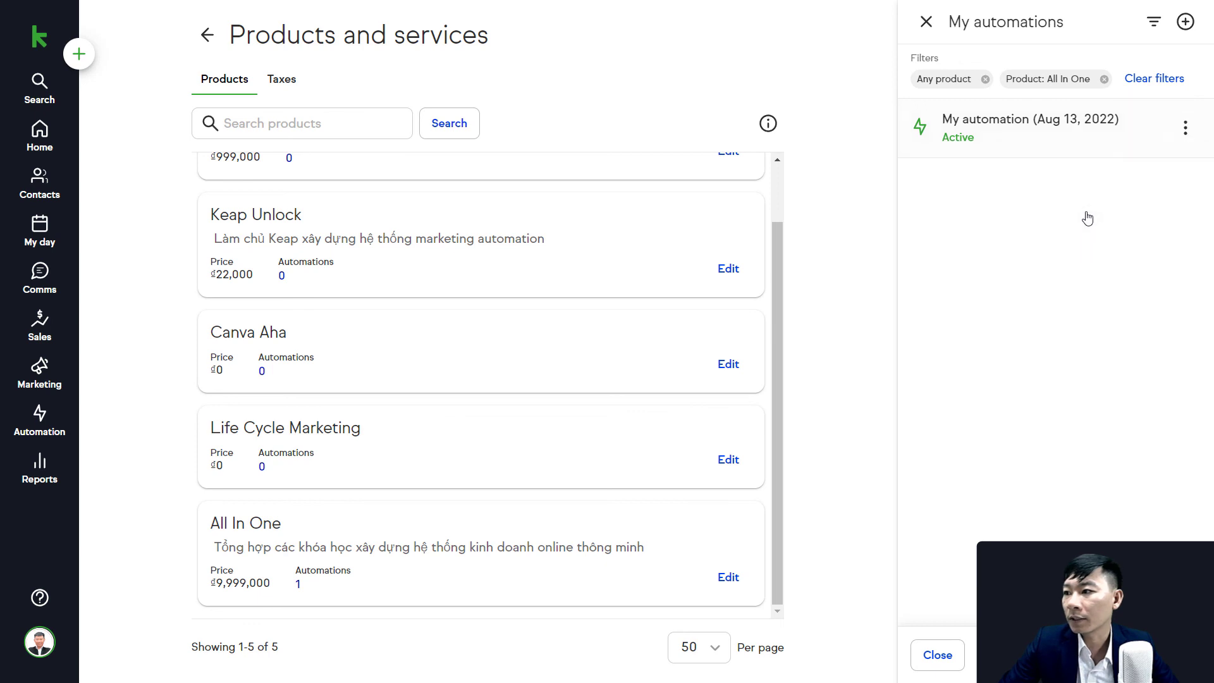